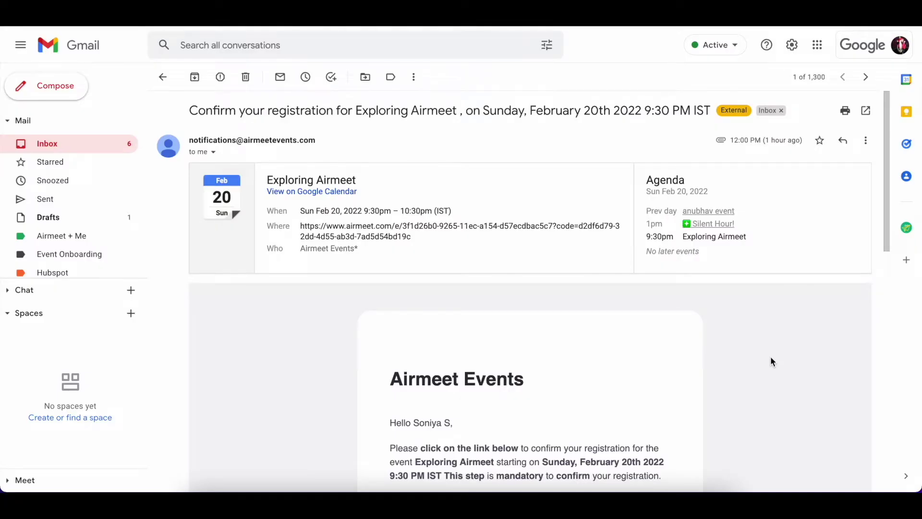
# Step: Open the 'Conference Format Walkthrough' Airmeet page from the confirmation email's registration link
pyautogui.scroll(-5, 771, 358)
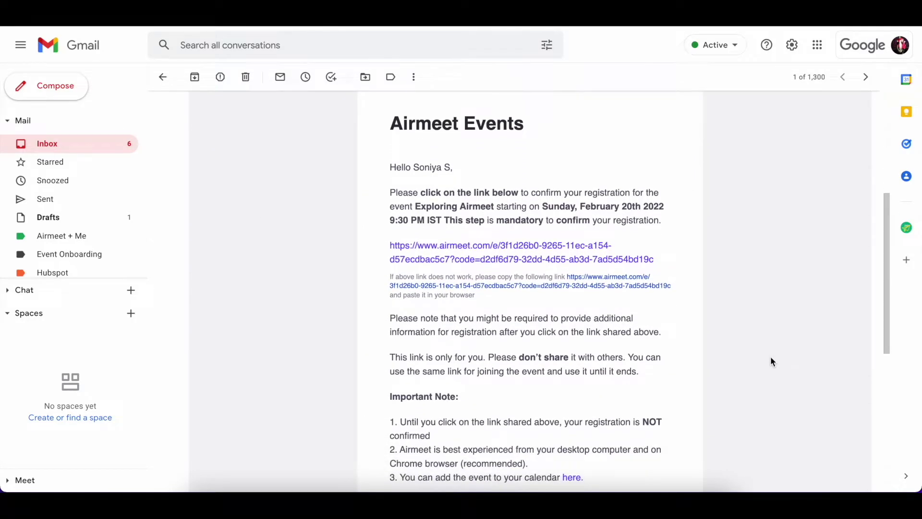
pyautogui.click(537, 259)
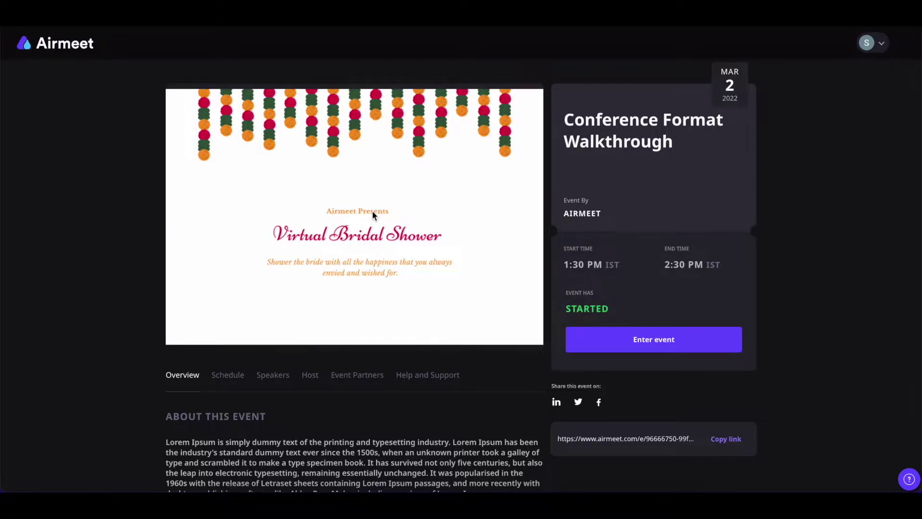
# Step: Review the event page's schedule, speakers, hosts and partners sections
pyautogui.scroll(-3, 248, 185)
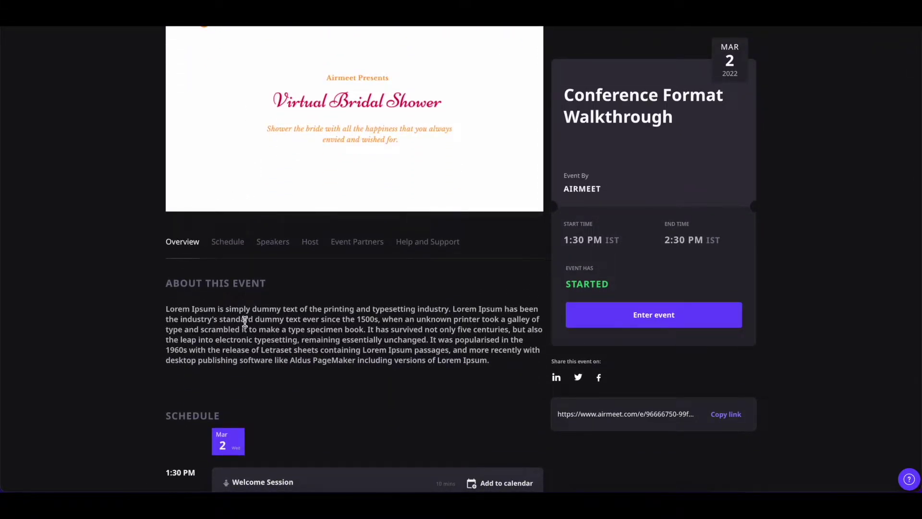
pyautogui.scroll(-1, 284, 284)
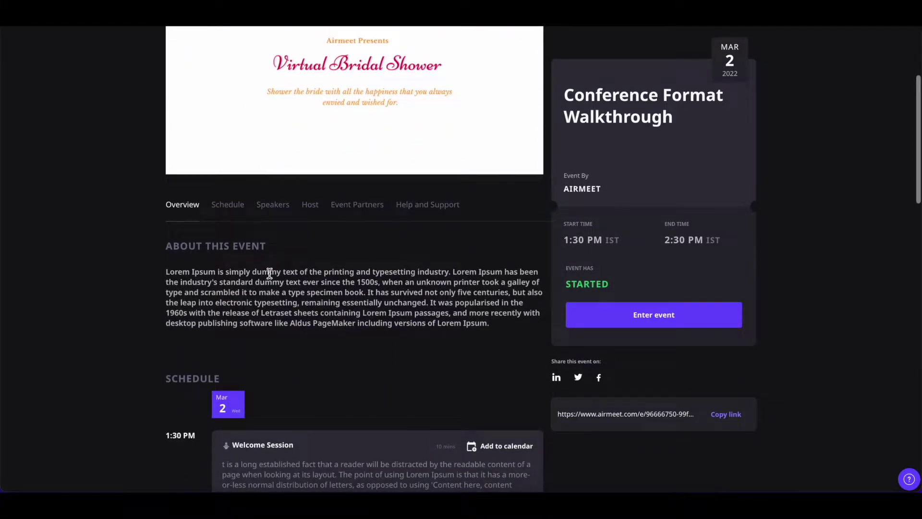
pyautogui.scroll(-2, 293, 288)
pyautogui.scroll(-2, 295, 285)
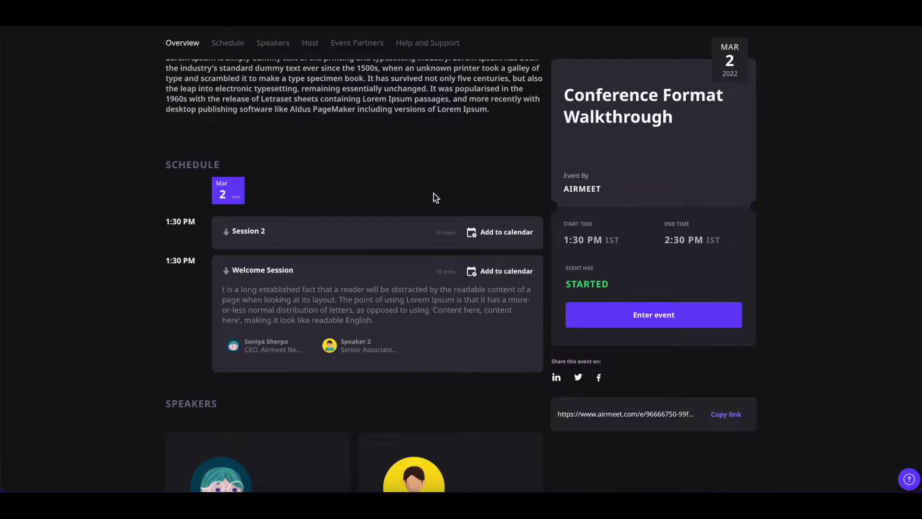
pyautogui.scroll(-4, 435, 198)
pyautogui.scroll(-2, 435, 198)
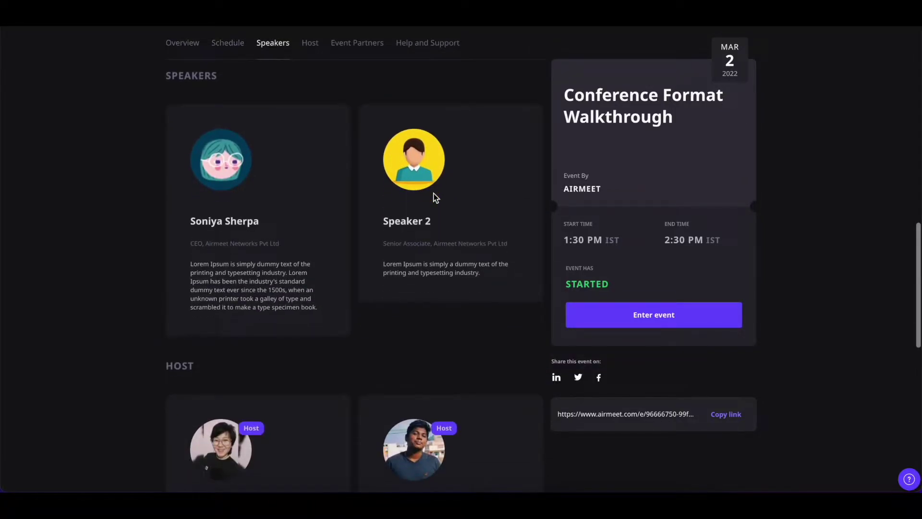
pyautogui.scroll(-2, 434, 198)
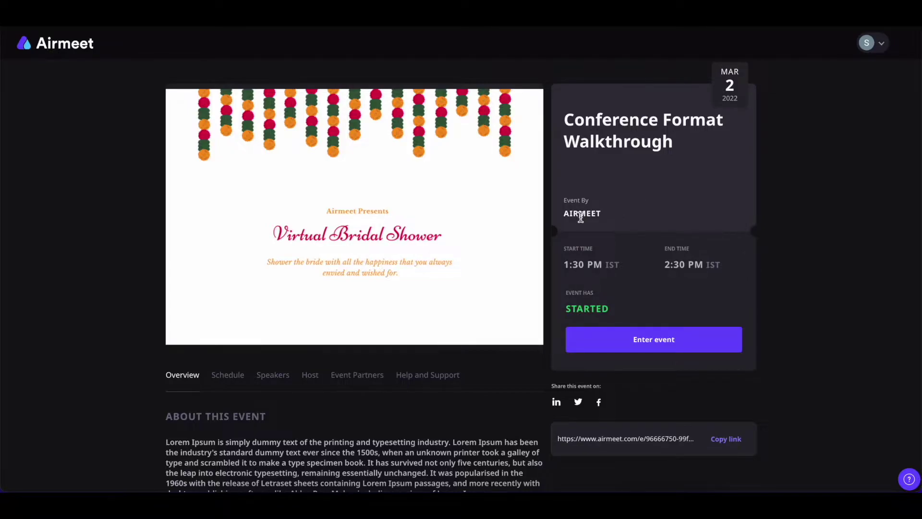
pyautogui.scroll(-1, 636, 217)
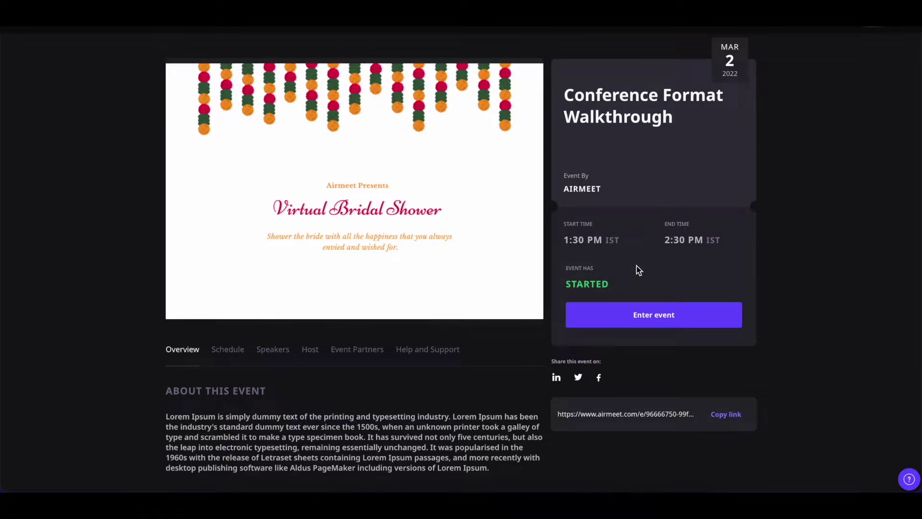
pyautogui.scroll(-1, 636, 266)
# Step: Copy the event's shareable link and return to the top of the page
pyautogui.scroll(2, 594, 406)
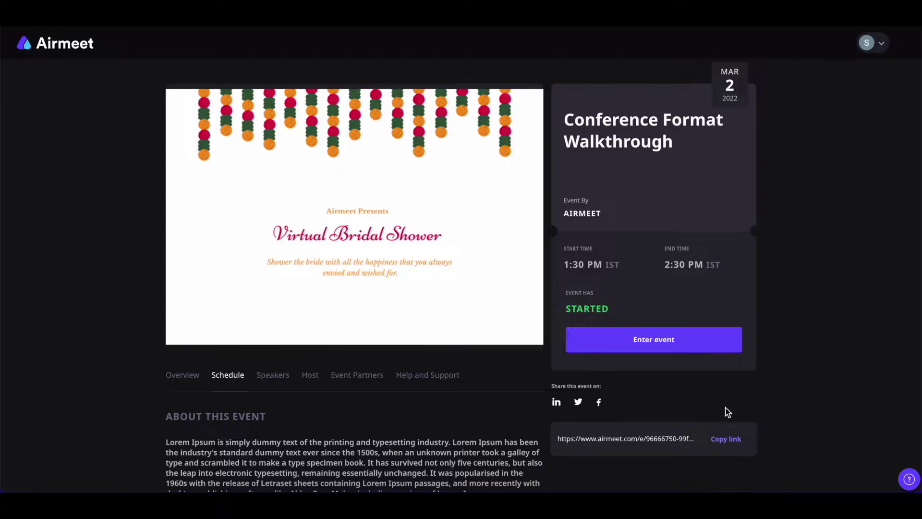
pyautogui.click(737, 443)
pyautogui.scroll(-2, 737, 446)
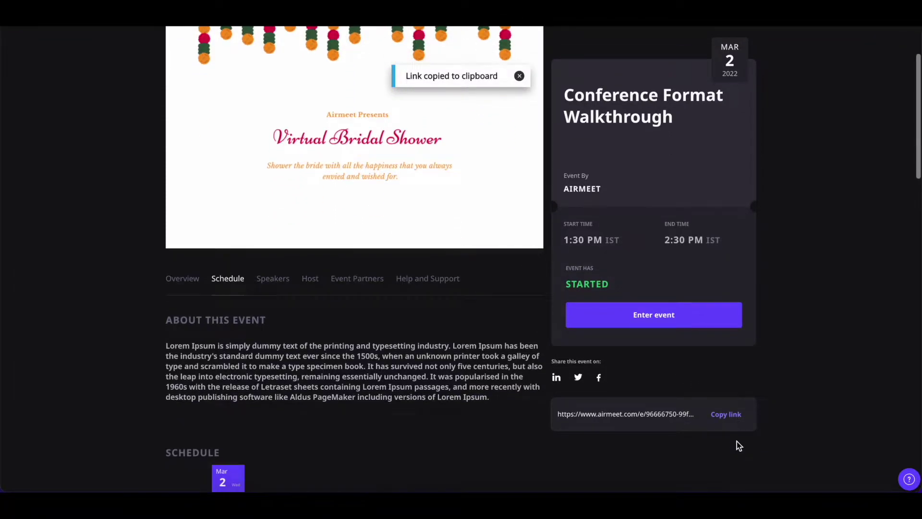
pyautogui.scroll(2, 475, 431)
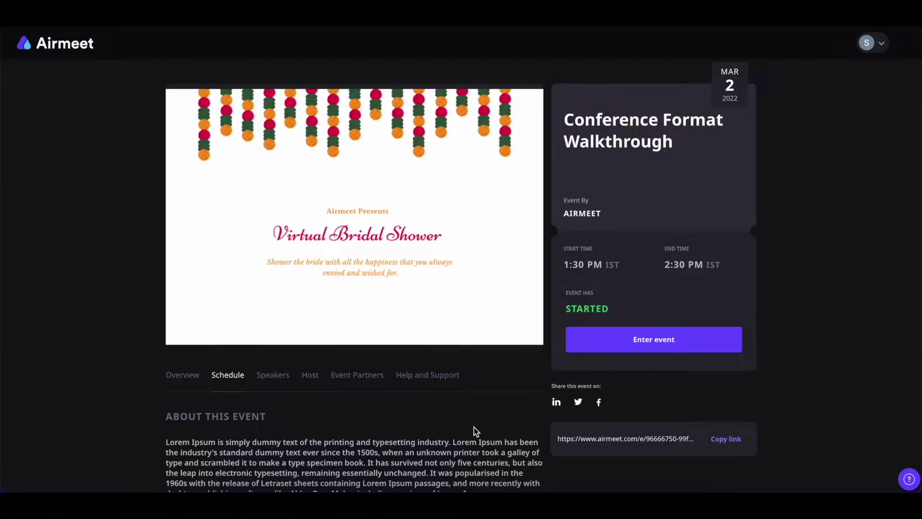
pyautogui.scroll(-15, 475, 431)
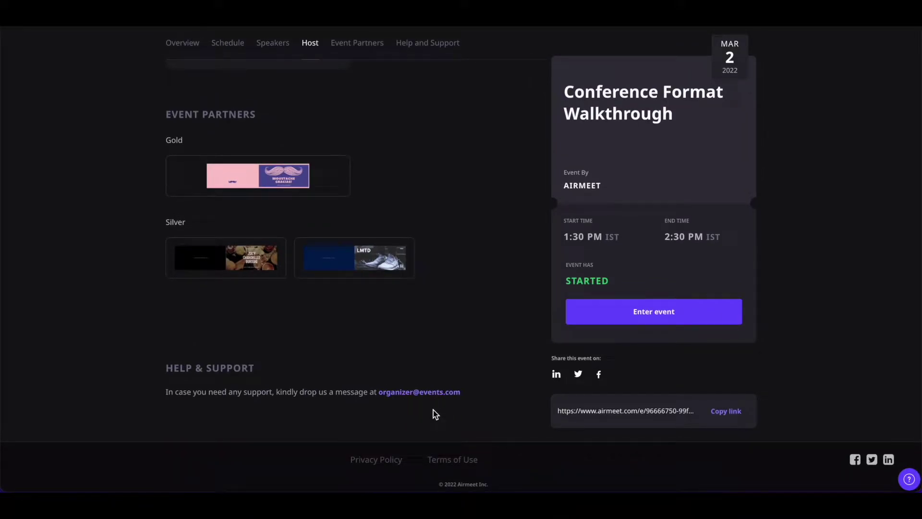
pyautogui.scroll(15, 419, 250)
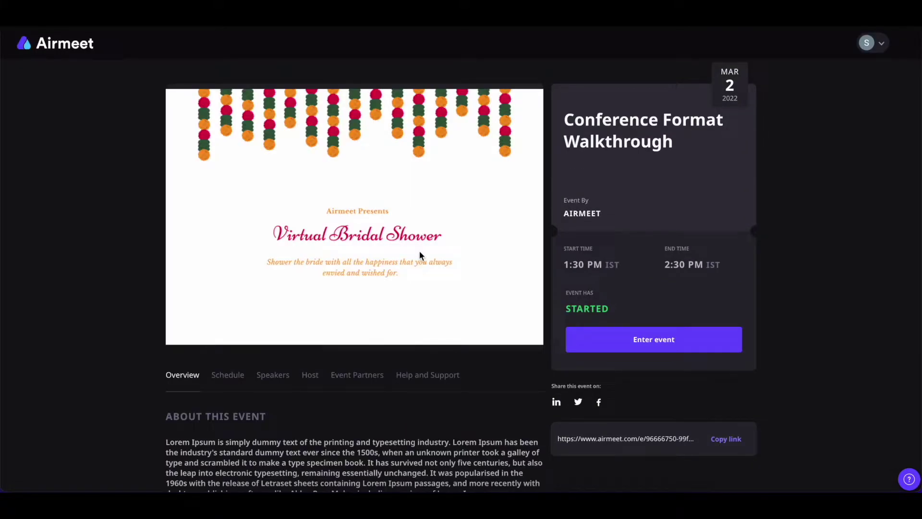
# Step: Enter the event with the pre-filled registration details to reach the Reception
pyautogui.click(641, 345)
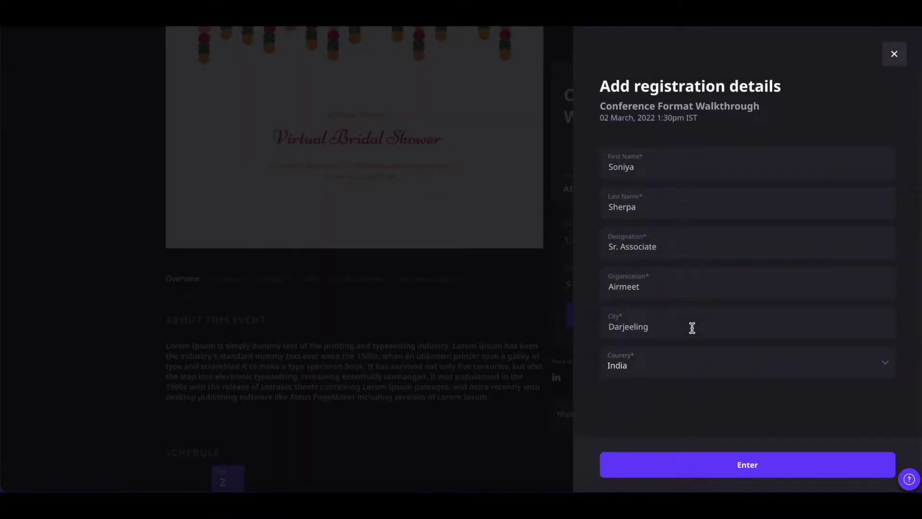
pyautogui.click(722, 465)
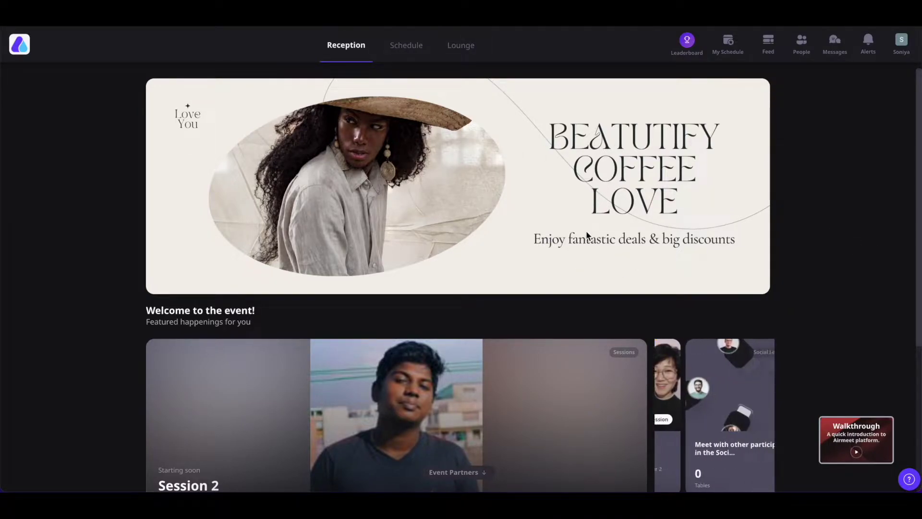
# Step: Browse the Reception, then open the Schedule listing Mar 2's Session 2 and Welcome Session
pyautogui.scroll(-3, 831, 282)
pyautogui.scroll(-1, 780, 261)
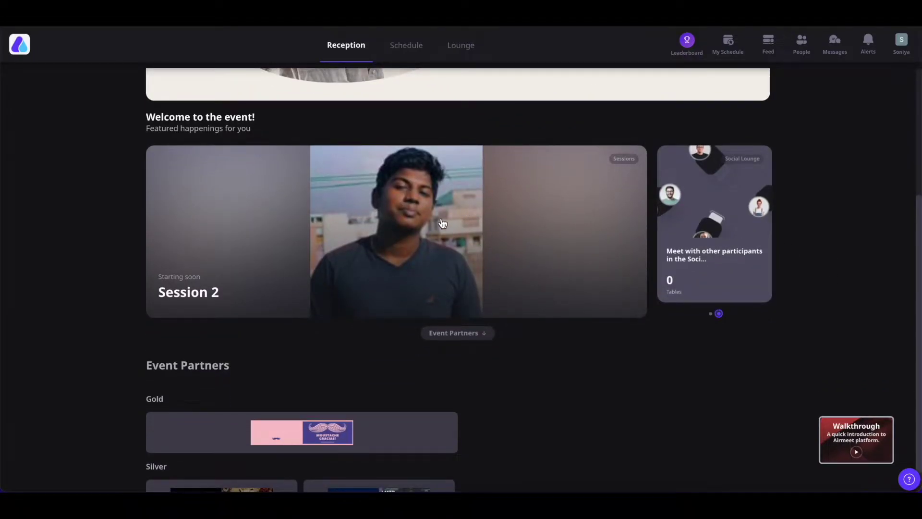
pyautogui.scroll(1, 443, 223)
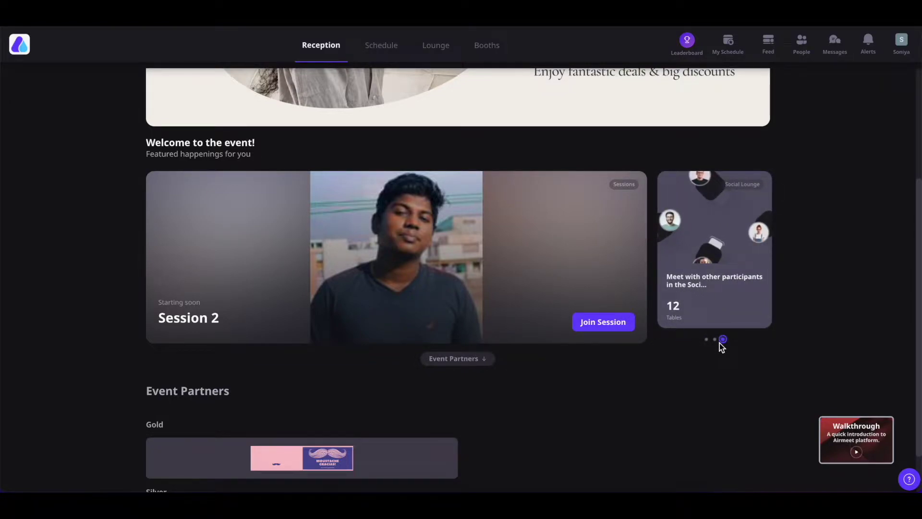
pyautogui.scroll(-1, 722, 347)
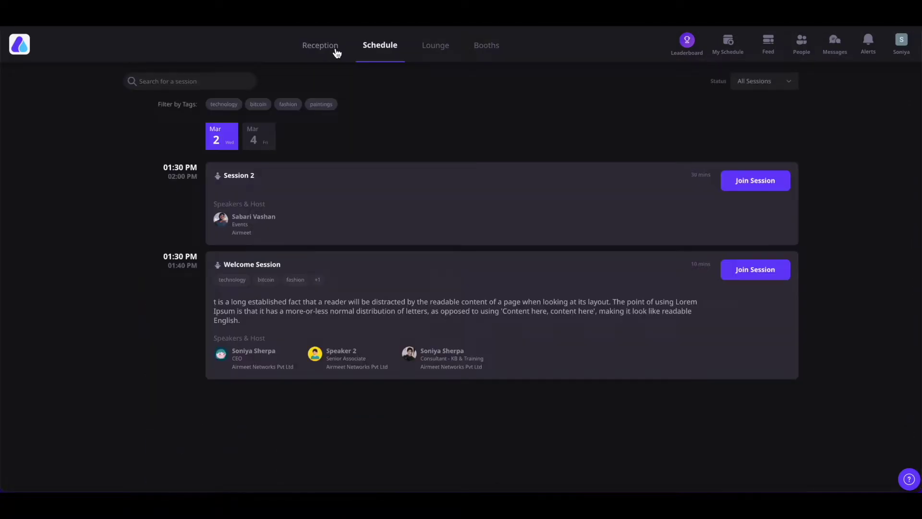
pyautogui.click(336, 50)
pyautogui.click(383, 54)
# Step: Try the Mar 4 date, technology tag and status filters, then join the live Welcome Session
pyautogui.click(255, 144)
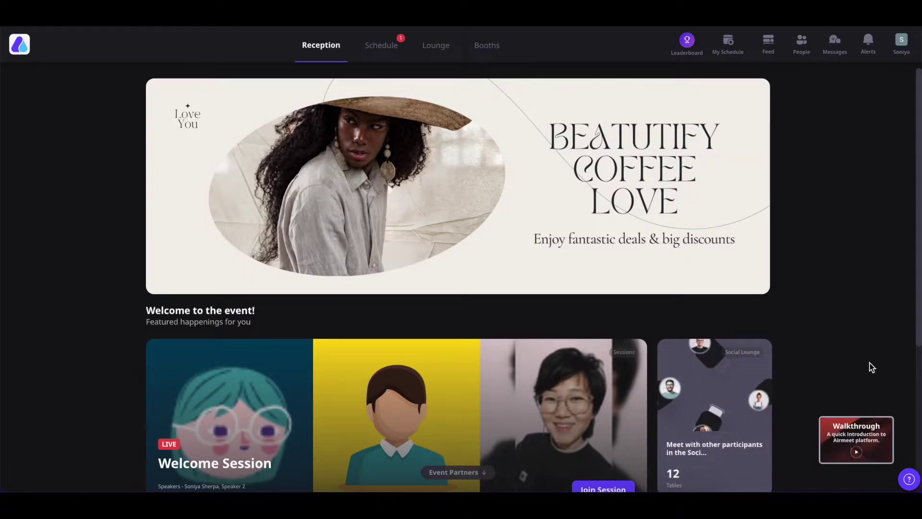
pyautogui.click(909, 479)
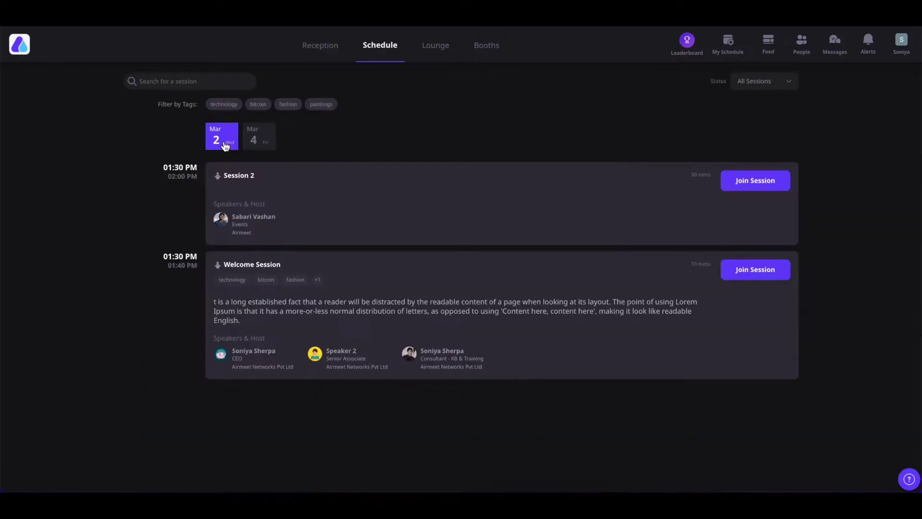
pyautogui.click(231, 107)
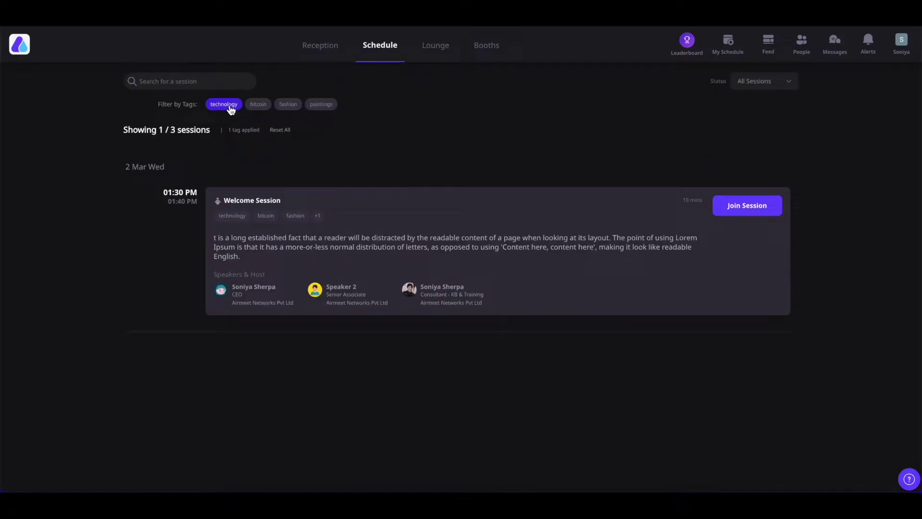
pyautogui.click(278, 130)
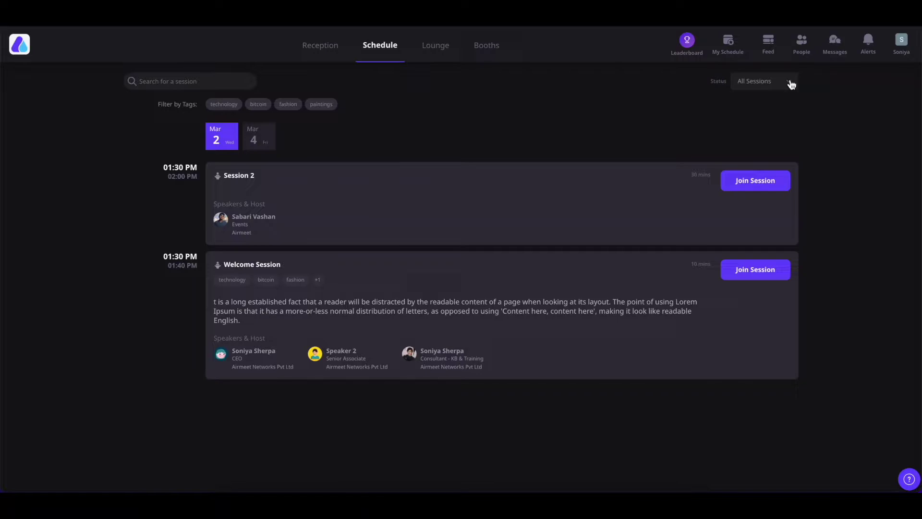
pyautogui.click(793, 85)
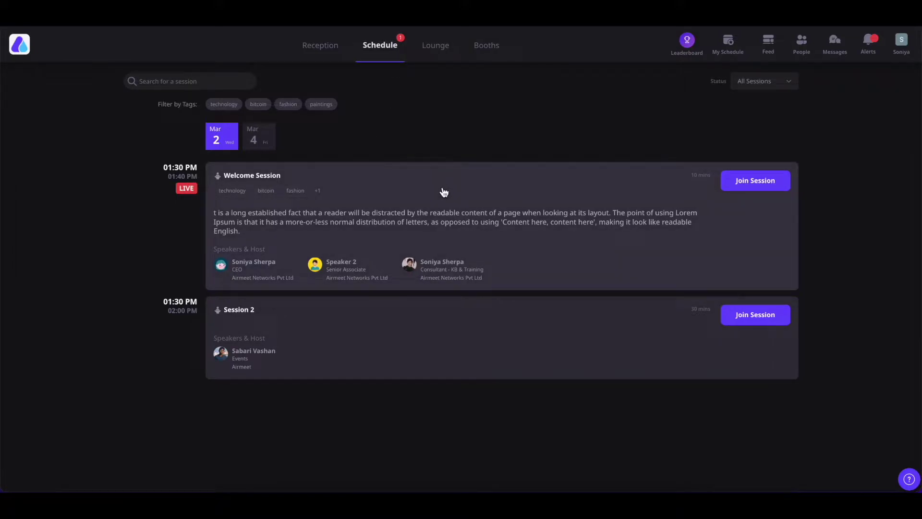
pyautogui.click(753, 183)
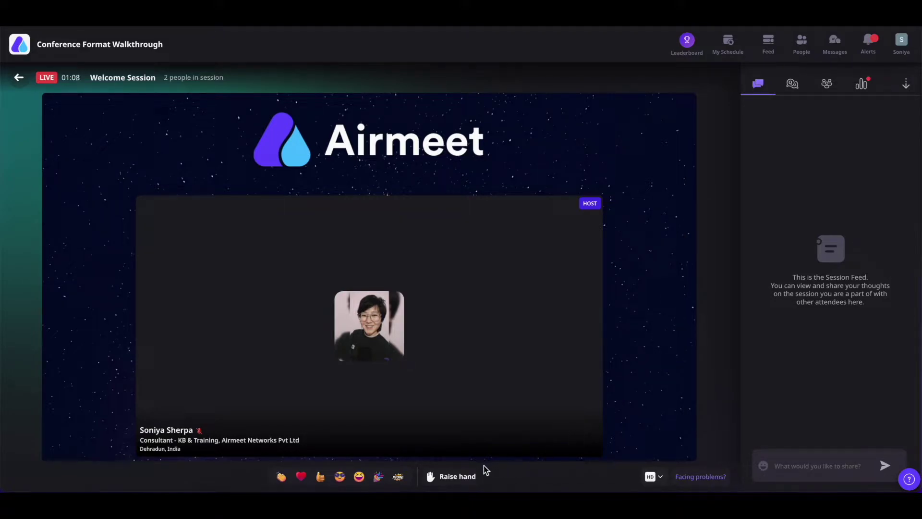
pyautogui.click(453, 481)
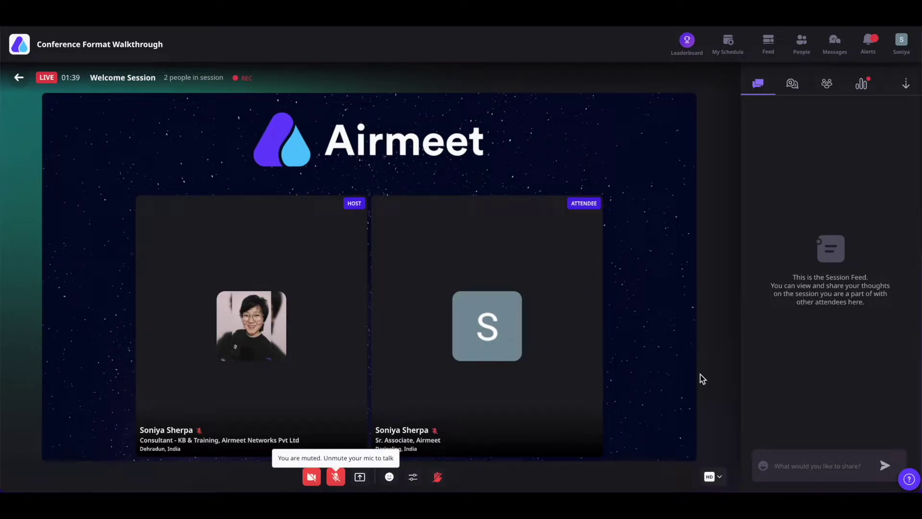
pyautogui.click(360, 478)
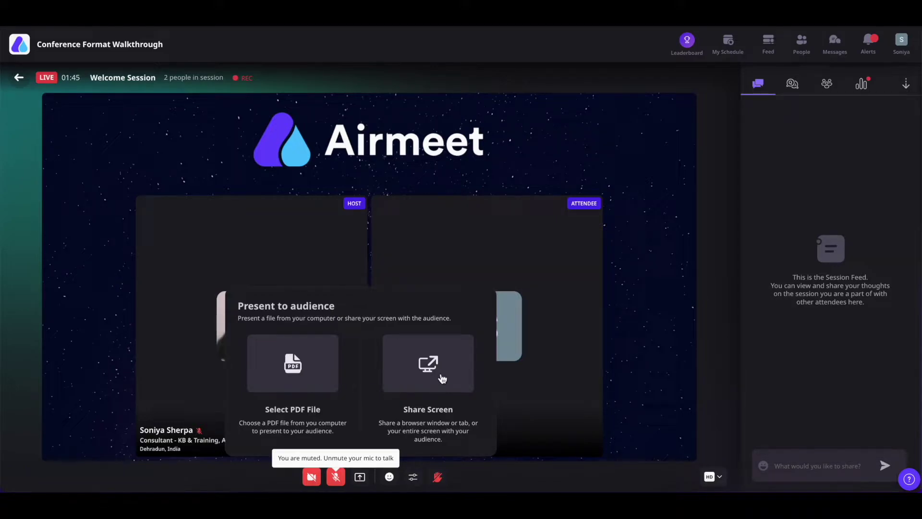
pyautogui.click(646, 407)
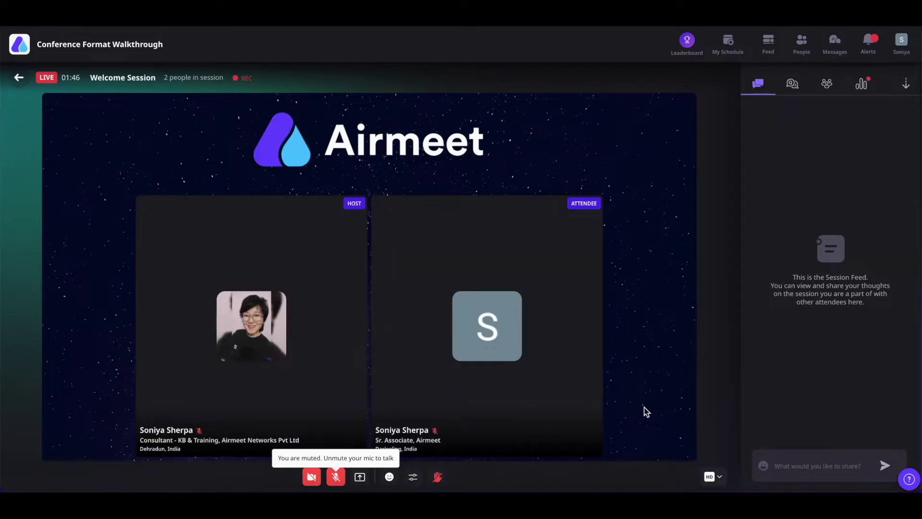
pyautogui.click(389, 478)
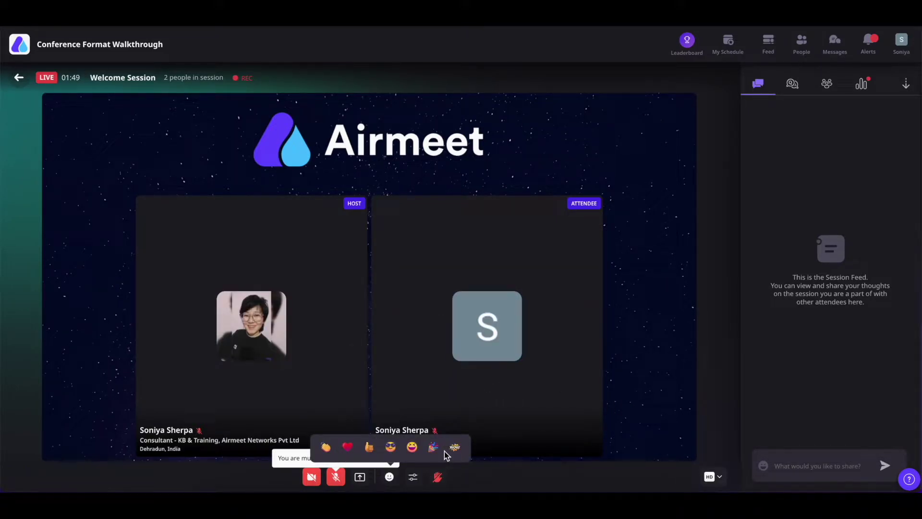
pyautogui.click(660, 414)
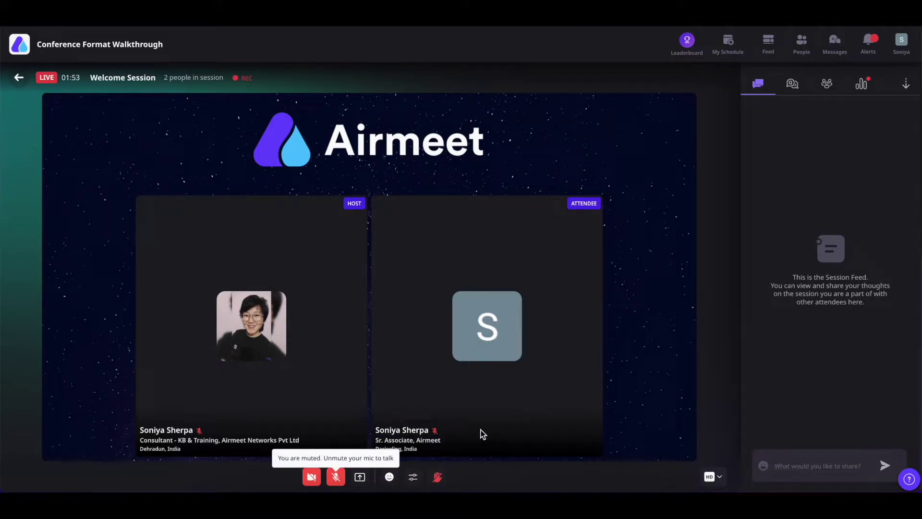
# Step: Check the camera list and try the blue mountains, river-city and temple backgrounds
pyautogui.click(415, 477)
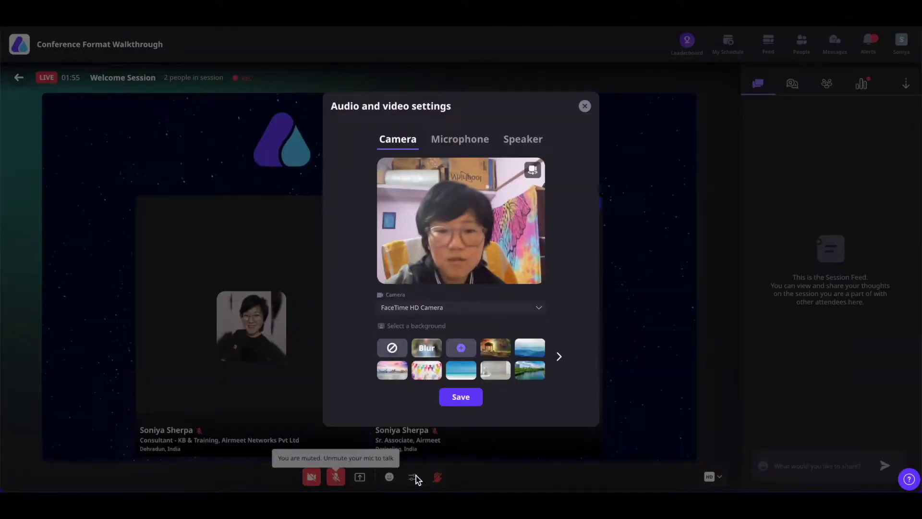
pyautogui.click(584, 106)
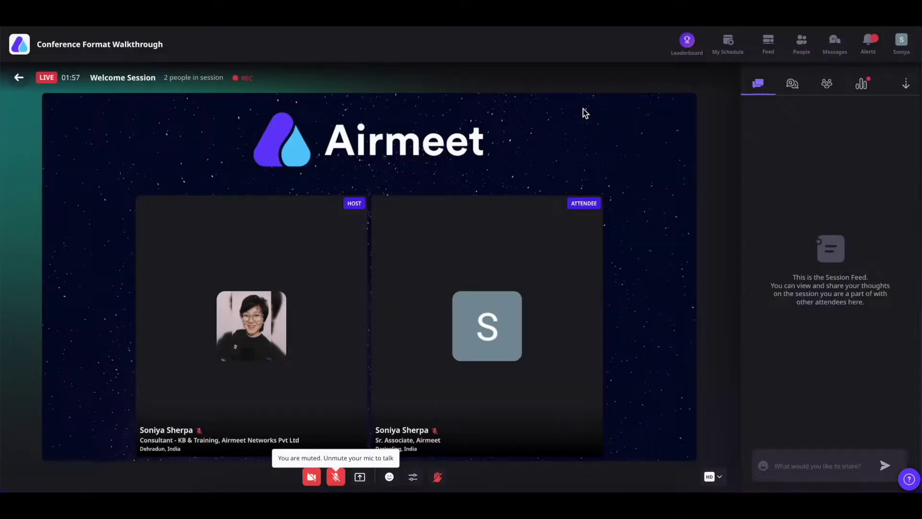
pyautogui.click(414, 480)
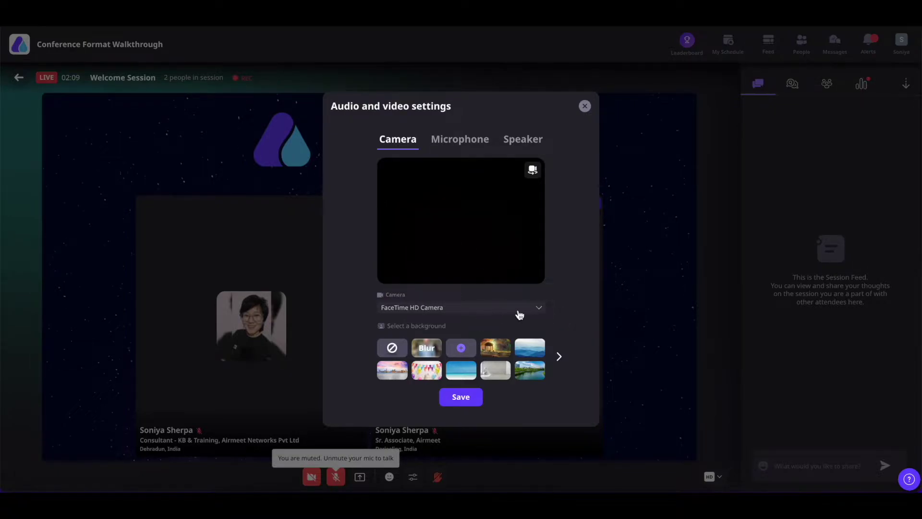
pyautogui.click(539, 309)
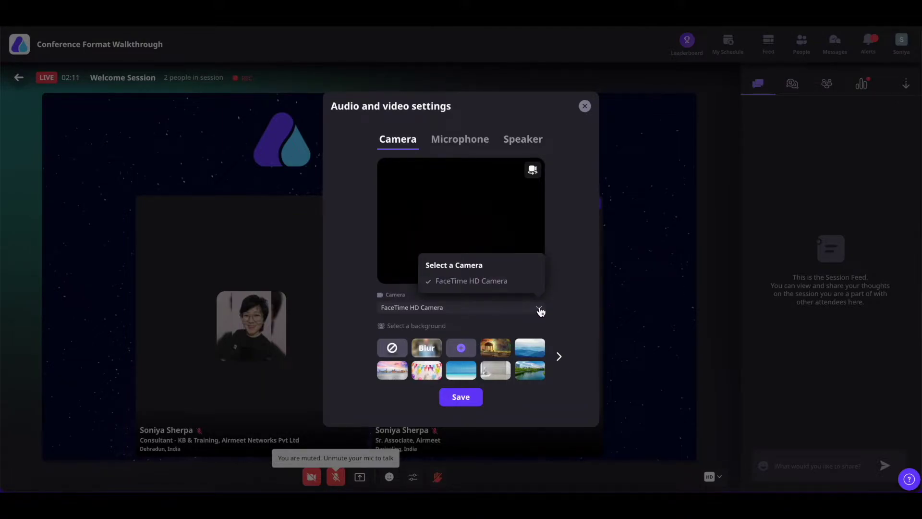
pyautogui.click(570, 318)
pyautogui.click(534, 354)
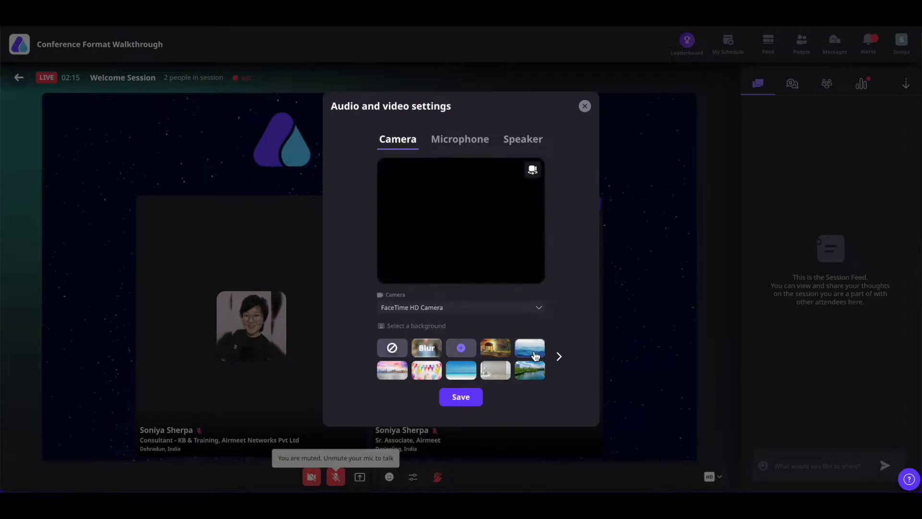
pyautogui.click(534, 374)
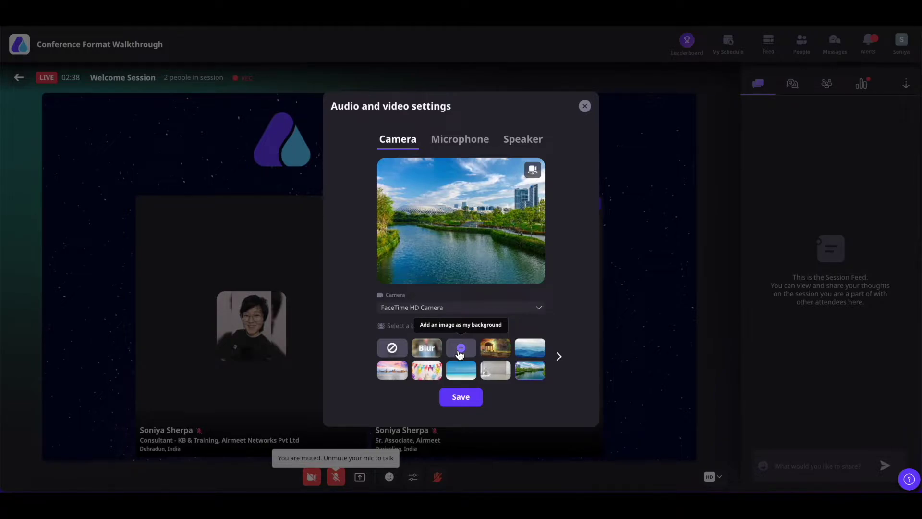
pyautogui.click(397, 355)
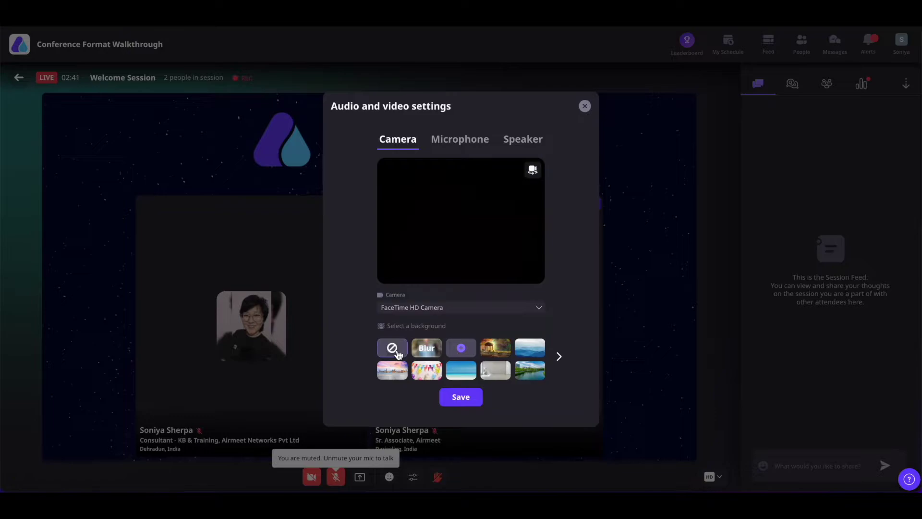
pyautogui.click(495, 349)
# Step: Keep the default microphone, check the speaker settings, and save
pyautogui.click(460, 140)
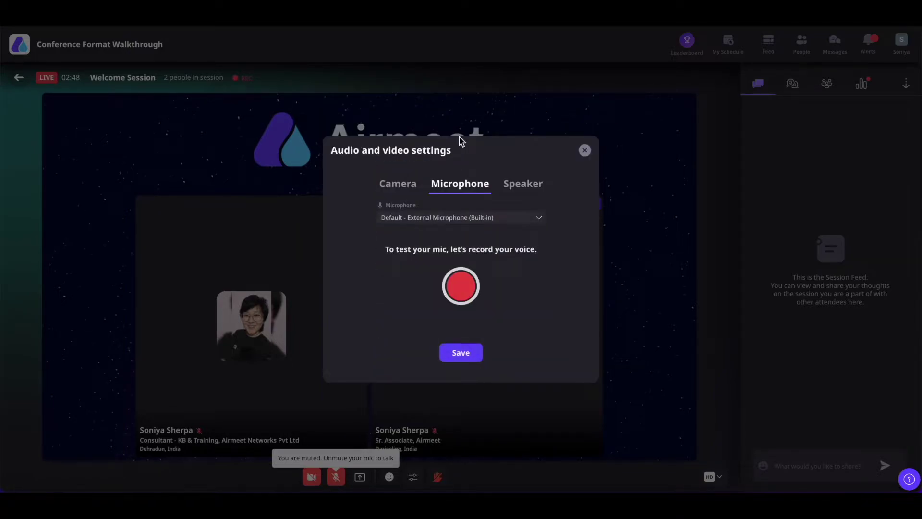
pyautogui.click(542, 221)
pyautogui.click(567, 262)
pyautogui.click(521, 191)
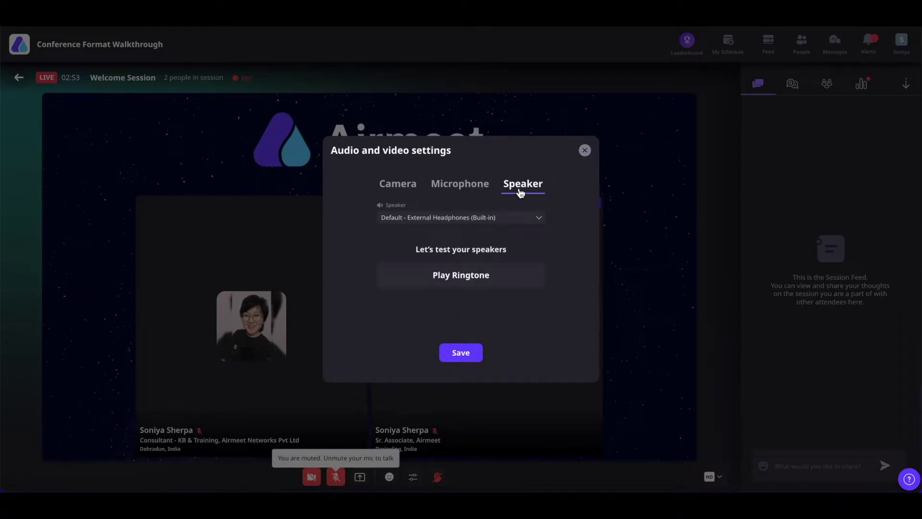
pyautogui.click(469, 358)
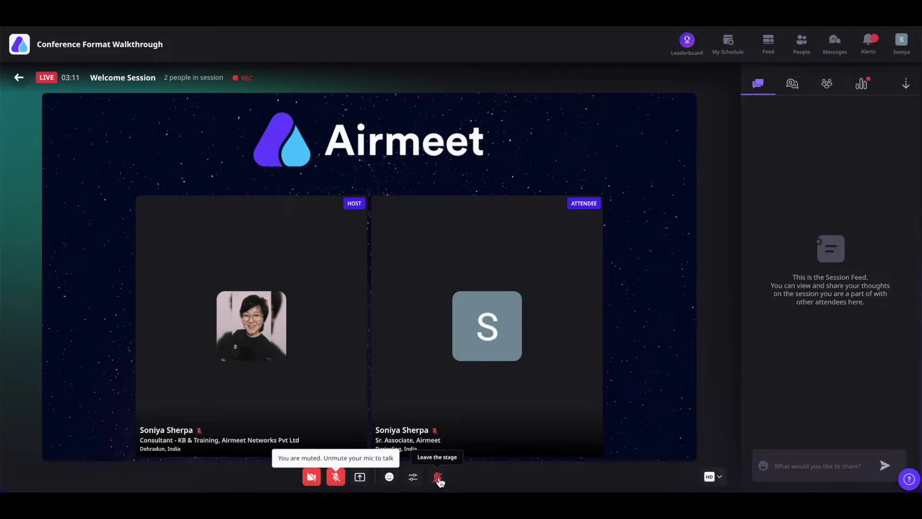
# Step: Leave the stage, then accept the host's stage invitation
pyautogui.click(438, 477)
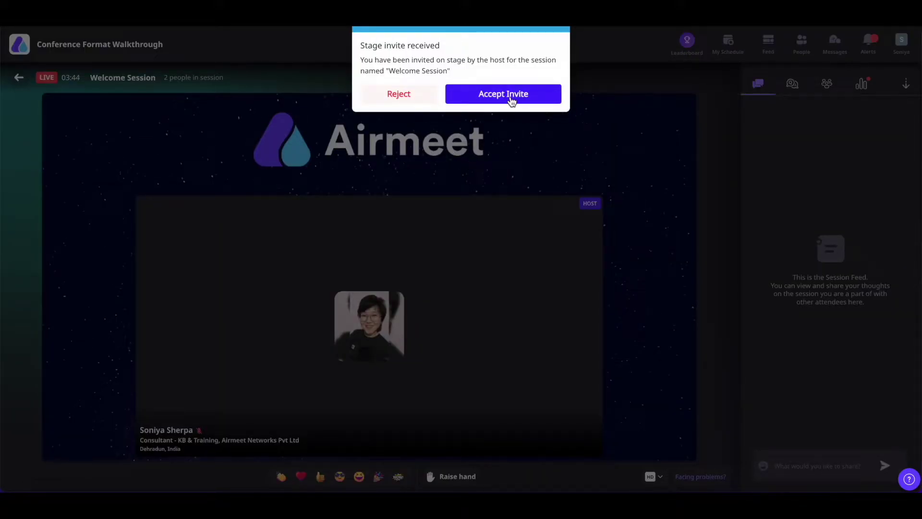
pyautogui.click(510, 96)
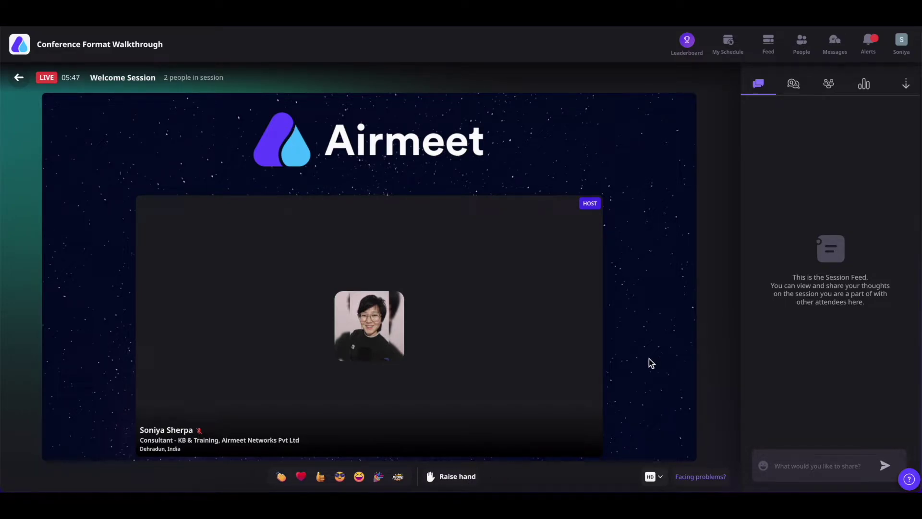
# Step: Check the video quality options and post 'Question?' in the session Q&A
pyautogui.click(661, 477)
pyautogui.click(803, 462)
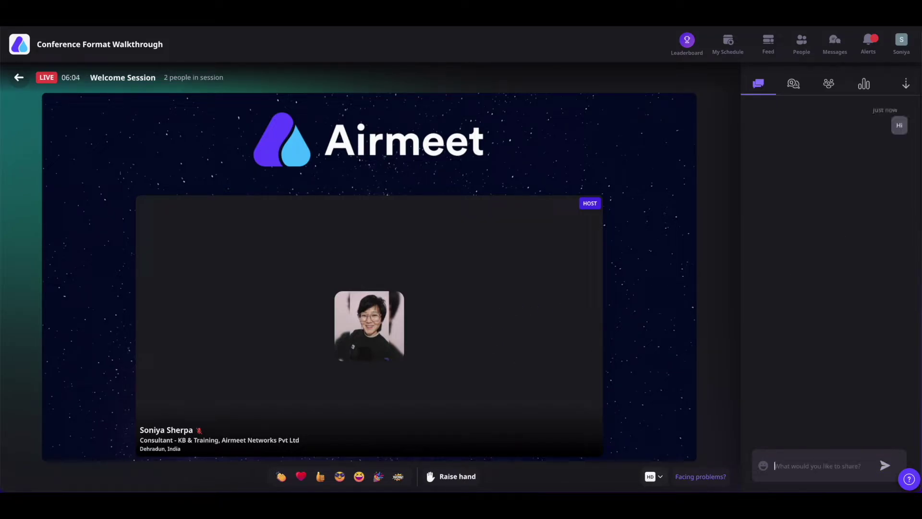
pyautogui.write('Question?')
pyautogui.press('Return')
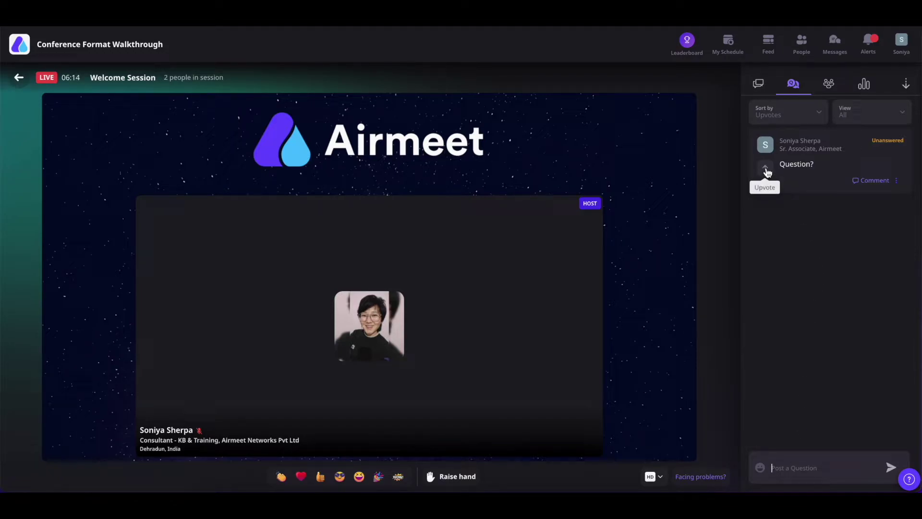
# Step: Upvote the question and add the comment 'Comment' to it
pyautogui.click(766, 170)
pyautogui.click(864, 181)
pyautogui.write('Comment')
pyautogui.press('Return')
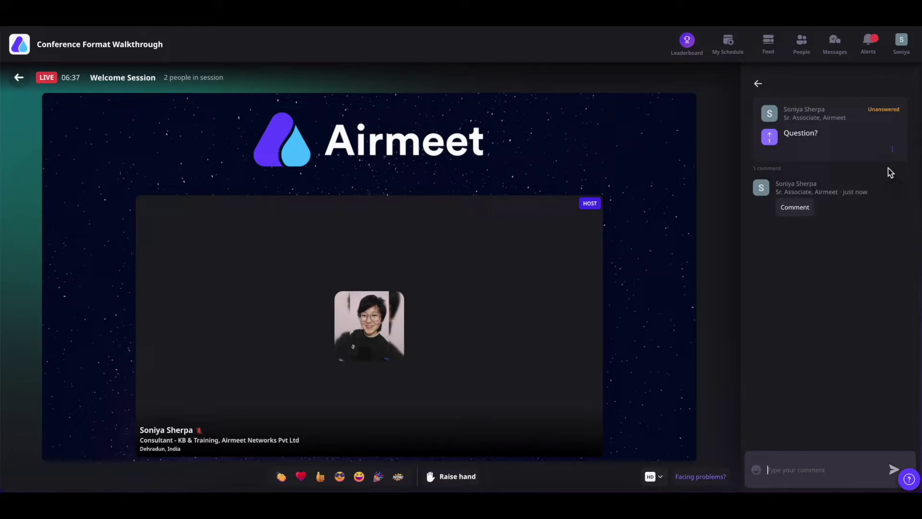
pyautogui.click(893, 152)
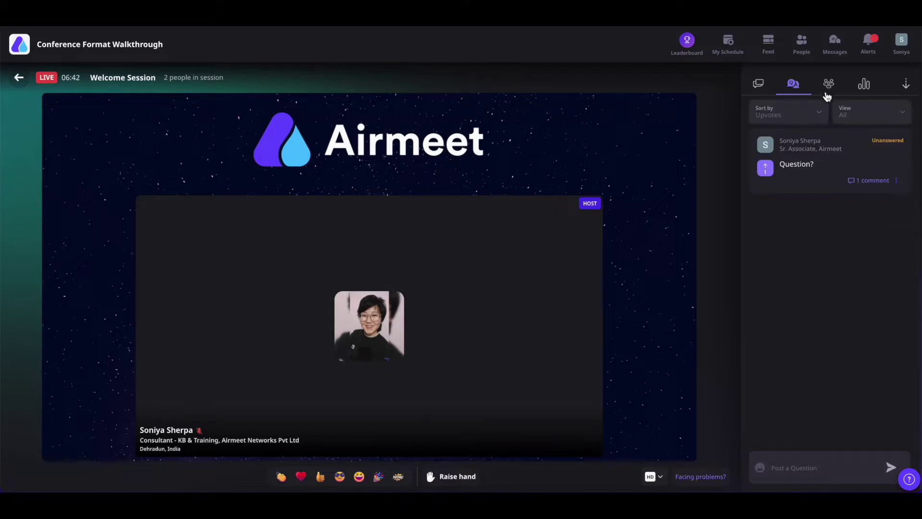
# Step: Answer Chicken in the poll, collapse and restore the side panel, and return to the schedule
pyautogui.click(832, 87)
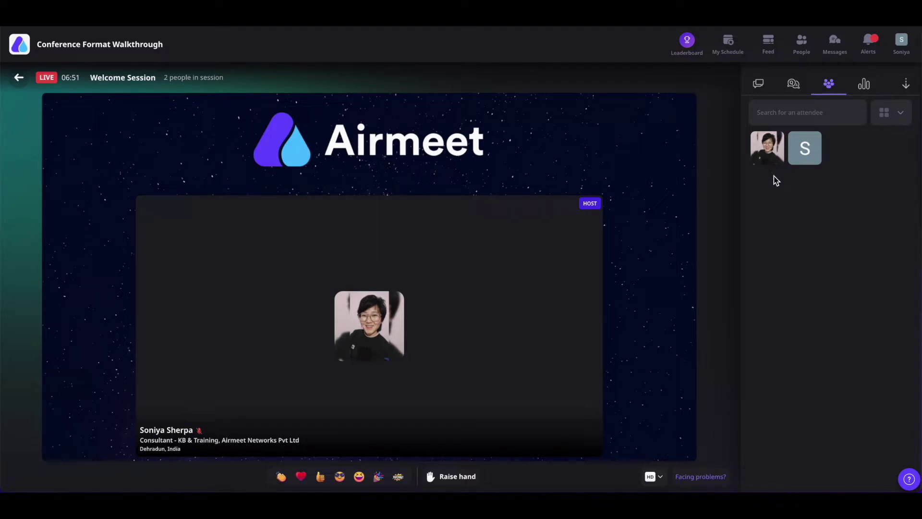
pyautogui.click(864, 88)
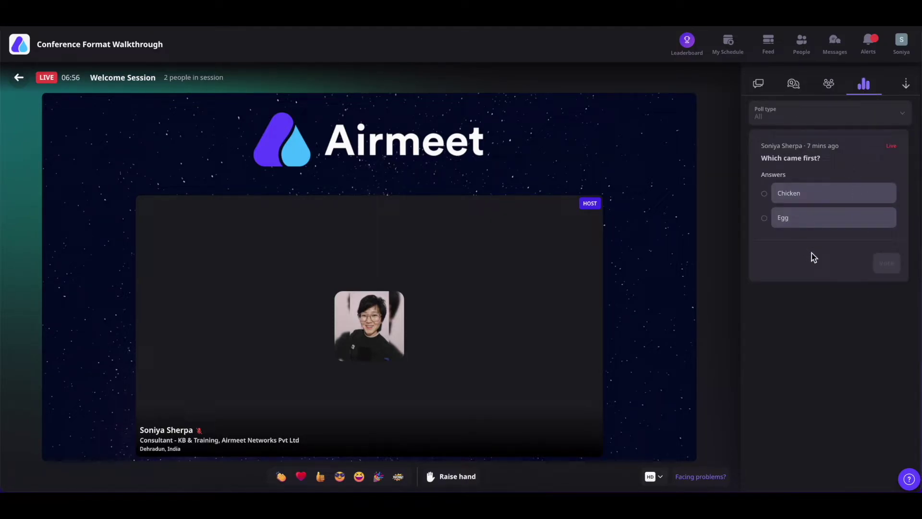
pyautogui.click(765, 196)
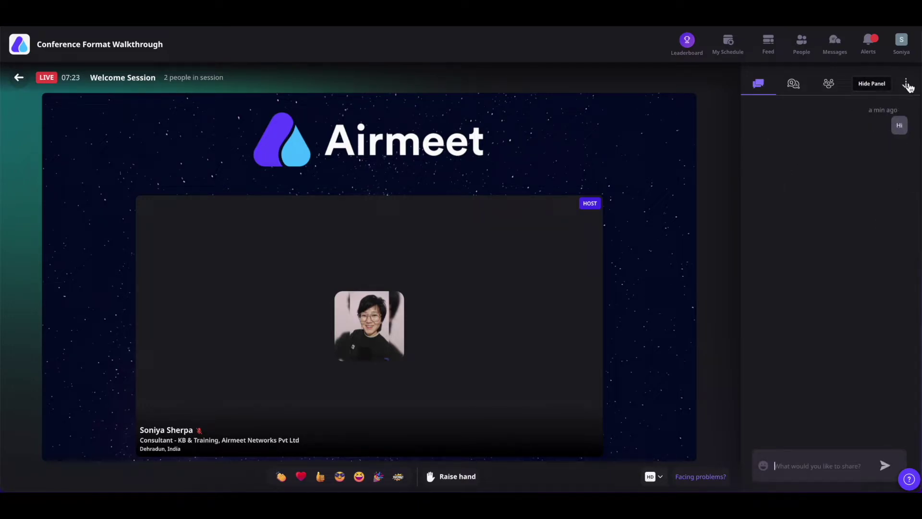
pyautogui.click(908, 85)
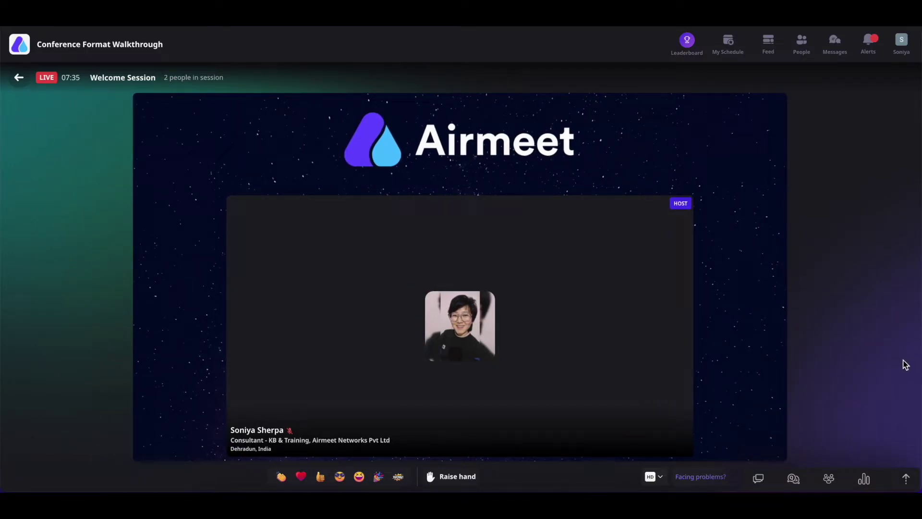
pyautogui.click(906, 479)
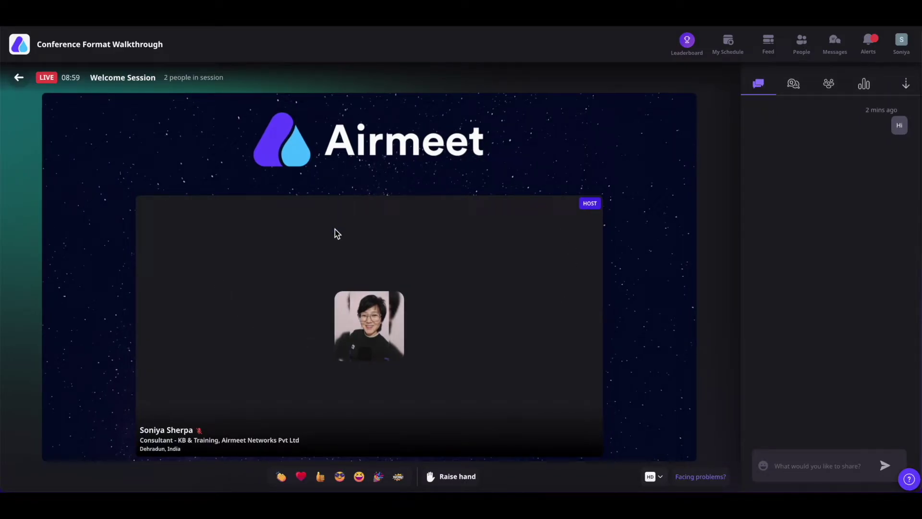
pyautogui.click(17, 78)
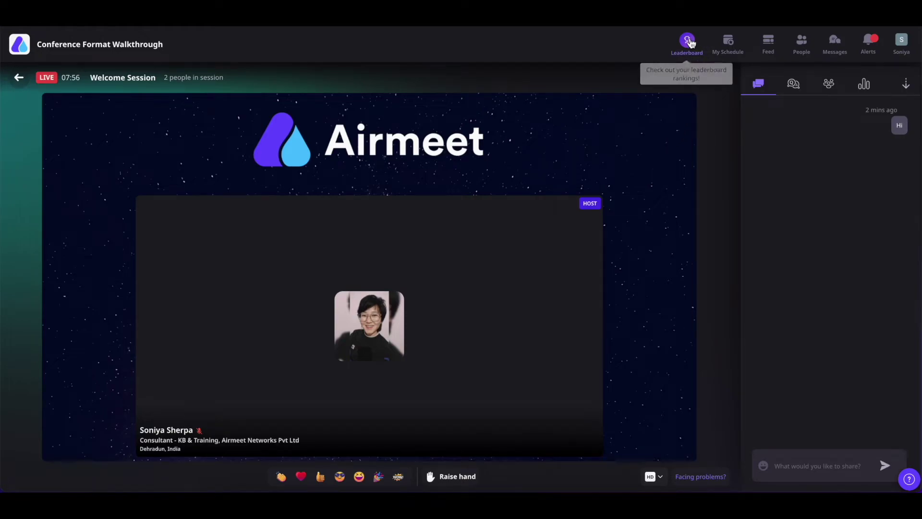
# Step: View the leaderboard rankings and its Earn points tab
pyautogui.click(688, 43)
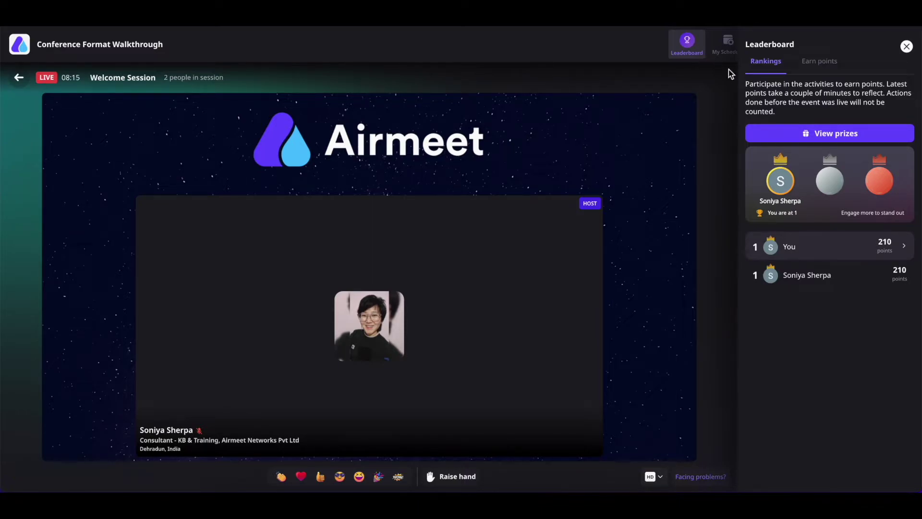
pyautogui.click(822, 66)
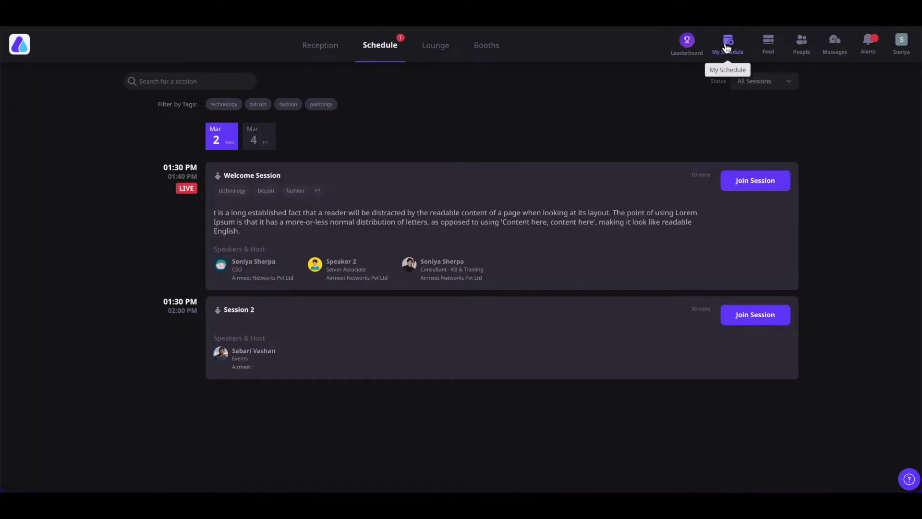
# Step: Request a 10-minute Mar 2, 1:45 PM meeting inviting the speaker and organizer
pyautogui.click(728, 46)
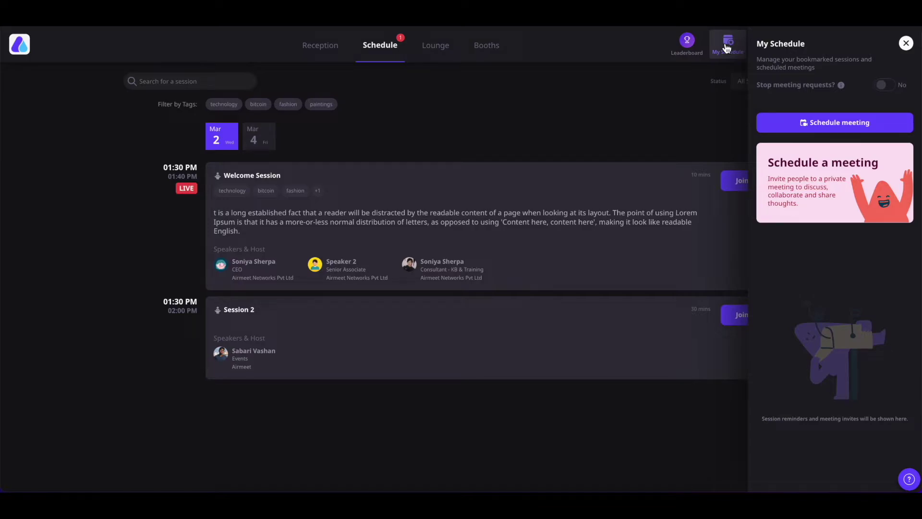
pyautogui.click(826, 123)
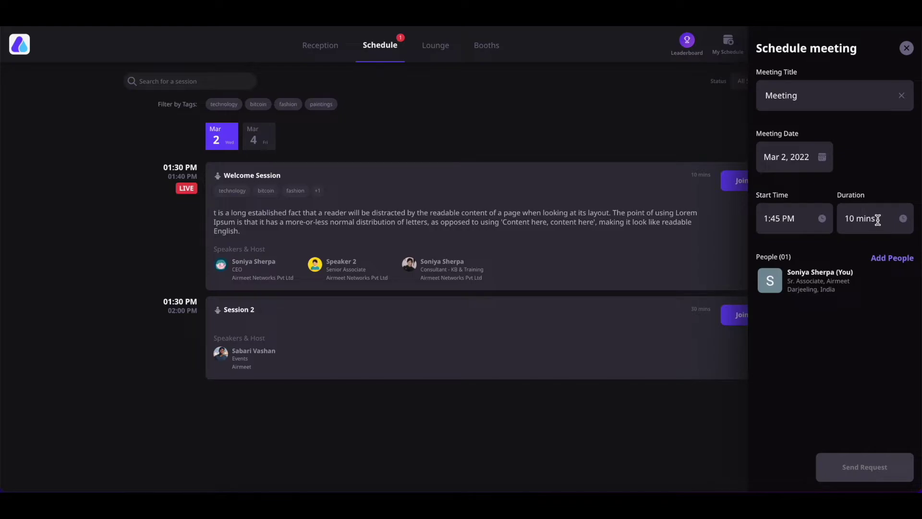
pyautogui.click(886, 265)
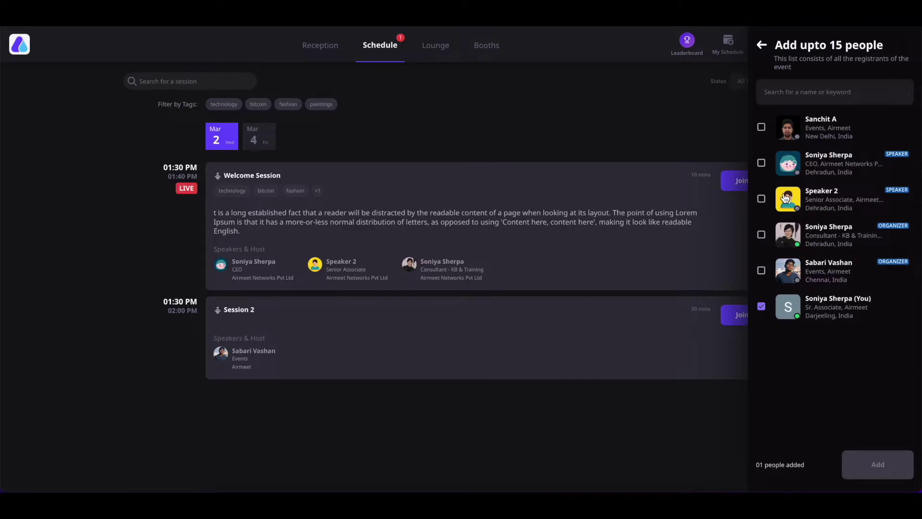
pyautogui.click(762, 163)
pyautogui.click(762, 270)
pyautogui.click(879, 465)
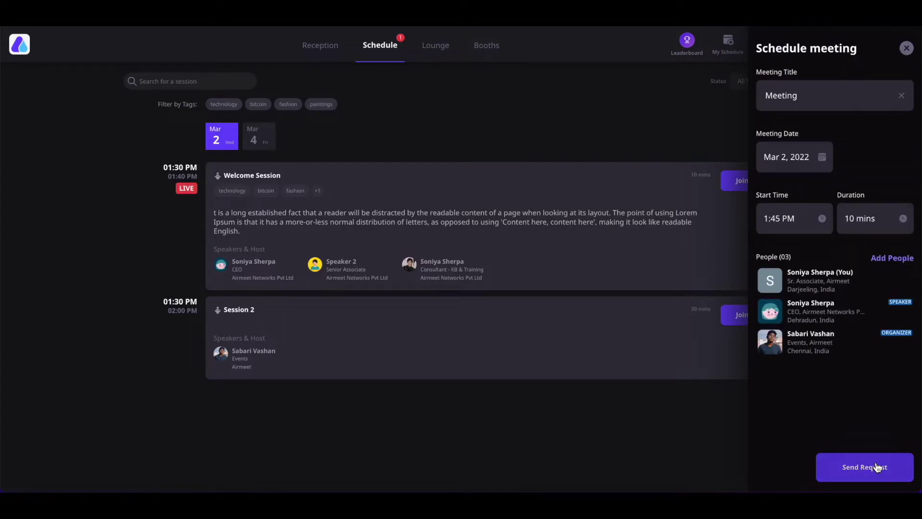
pyautogui.click(877, 467)
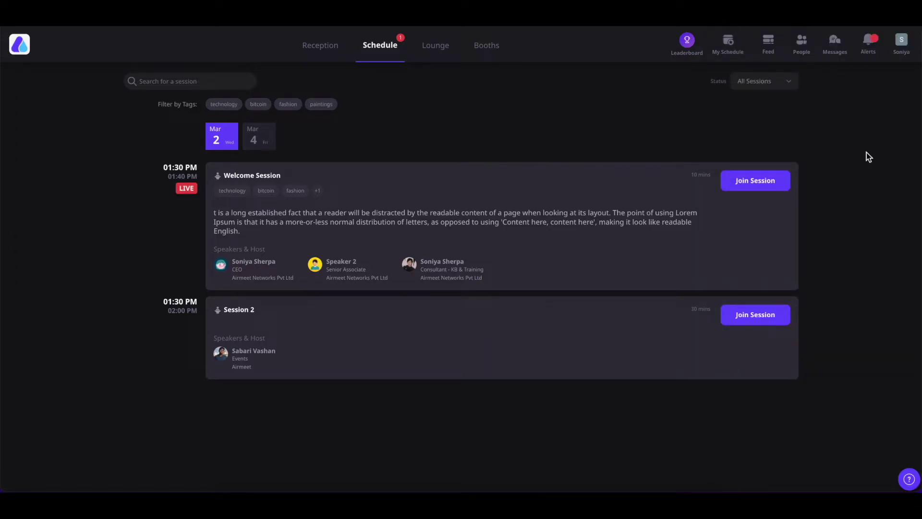
# Step: Check the booked 1:45–1:55 PM meeting in My Schedule and set 'Stop meeting requests?' to Yes
pyautogui.click(728, 43)
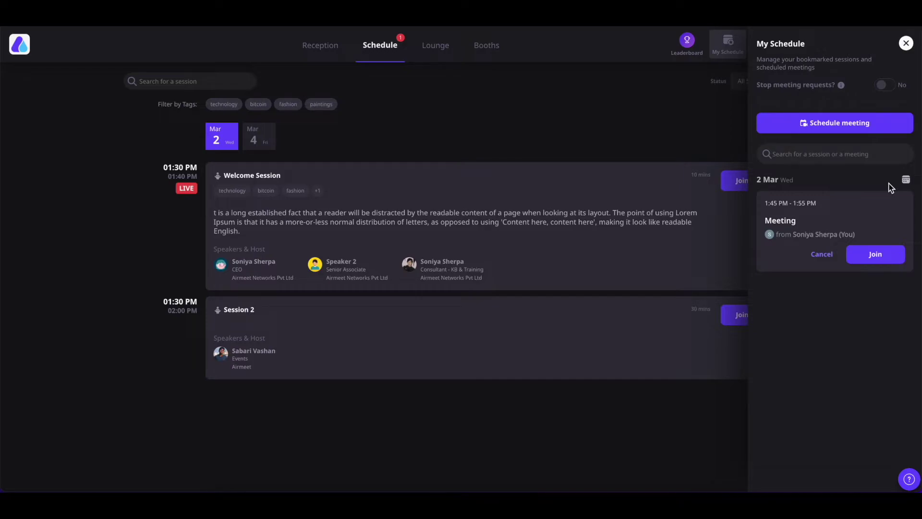
pyautogui.click(884, 87)
# Step: Reply 'Hi' to the 'Hi all' post in the event feed
pyautogui.click(906, 44)
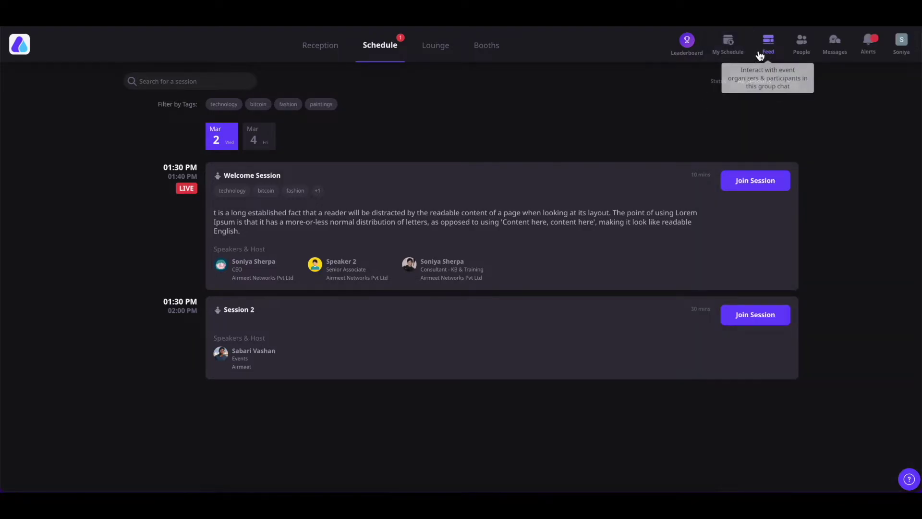
pyautogui.click(768, 43)
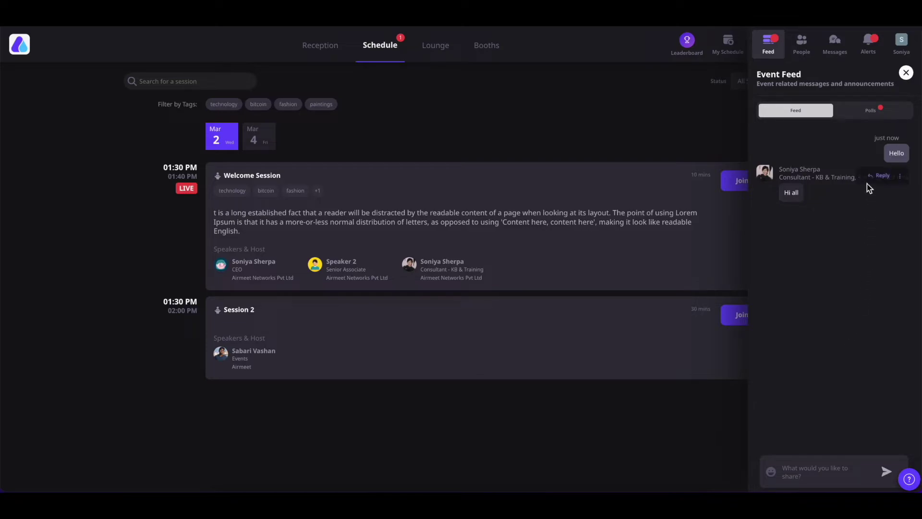
pyautogui.click(882, 177)
pyautogui.write('Hi')
pyautogui.press('Return')
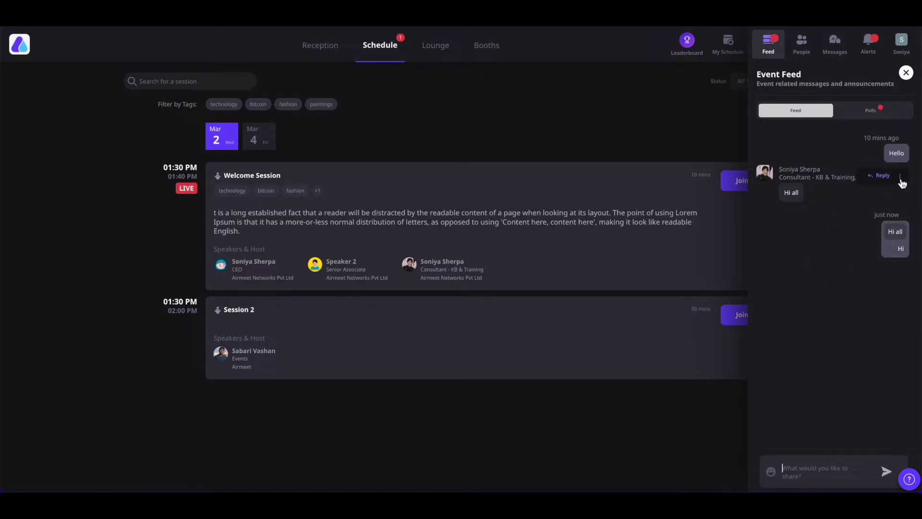
# Step: Send the post's author a direct message saying 'Hi', then return to the feed
pyautogui.click(903, 180)
pyautogui.click(865, 168)
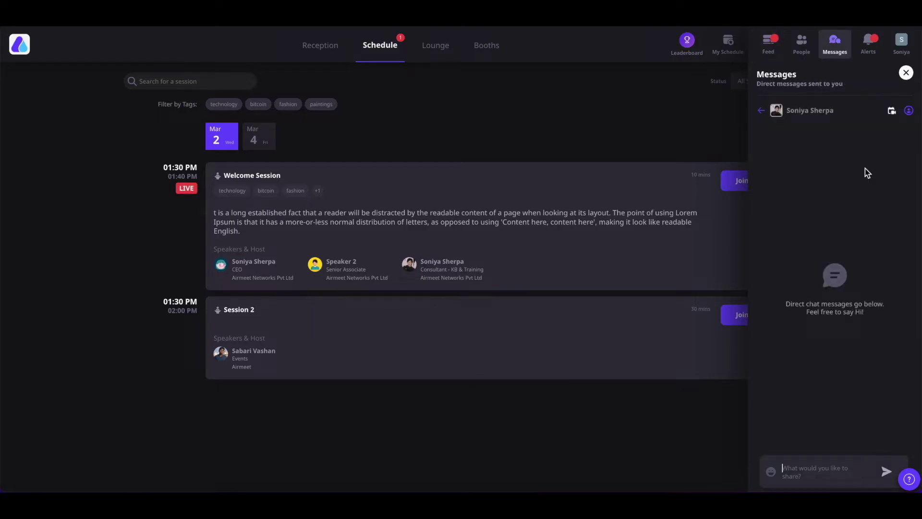
pyautogui.write('Hi')
pyautogui.press('Return')
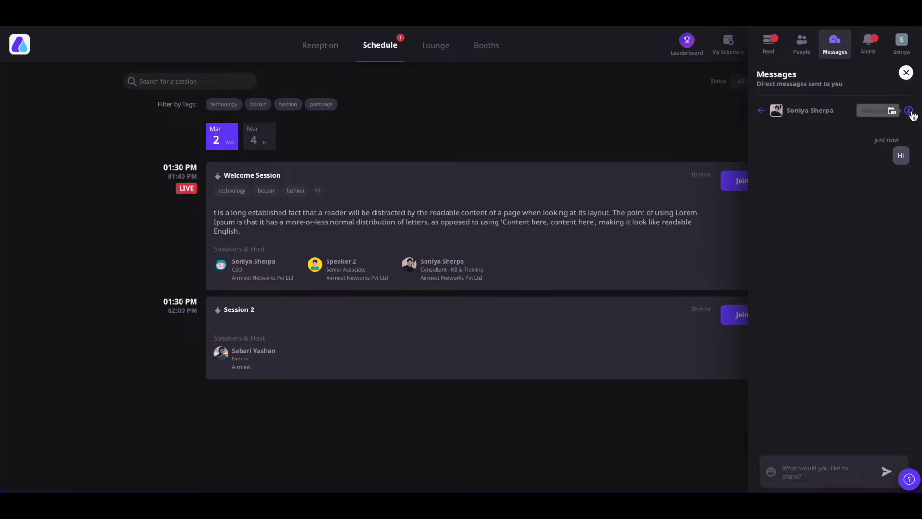
pyautogui.click(768, 43)
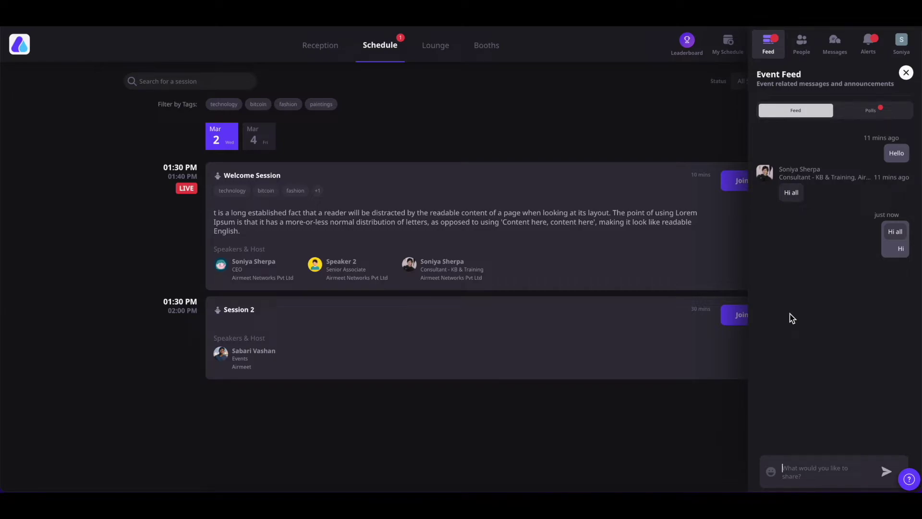
# Step: Report the 'Hi all' message to the moderators and confirm the report
pyautogui.moveTo(875, 201)
pyautogui.click(901, 178)
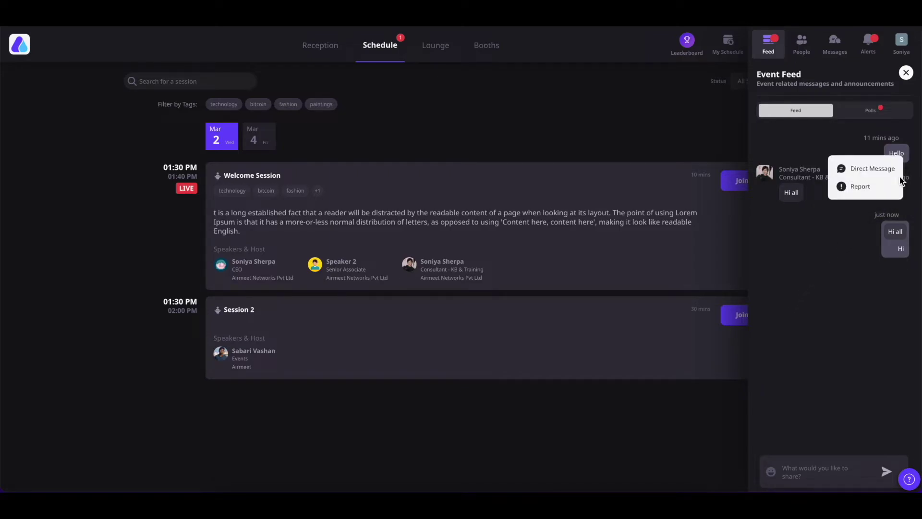
pyautogui.click(863, 188)
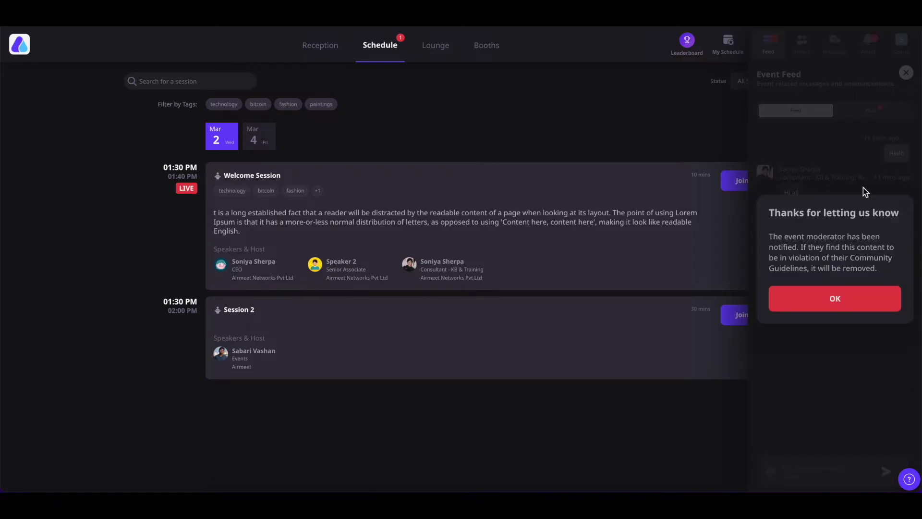
pyautogui.click(841, 296)
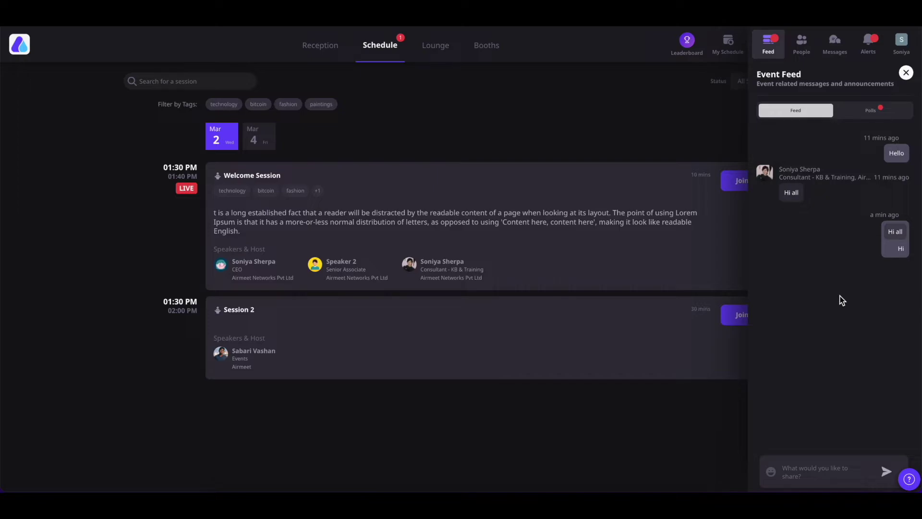
# Step: Vote 'Both' on the poll 'Orange is color or fruit'
pyautogui.doubleClick(872, 113)
pyautogui.click(820, 314)
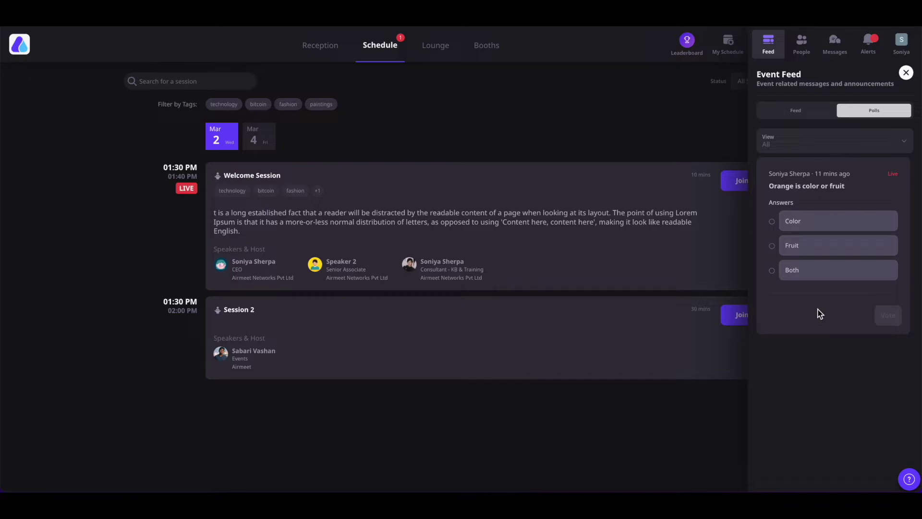
pyautogui.click(772, 271)
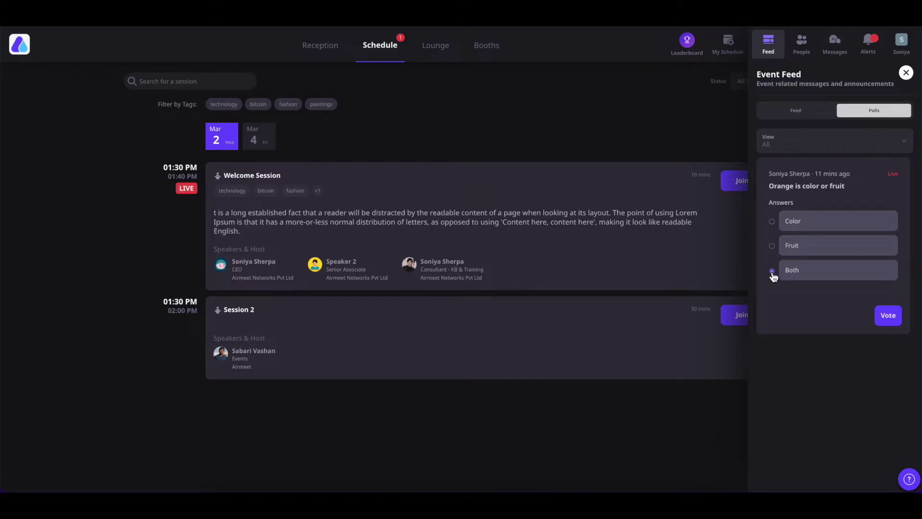
pyautogui.click(887, 317)
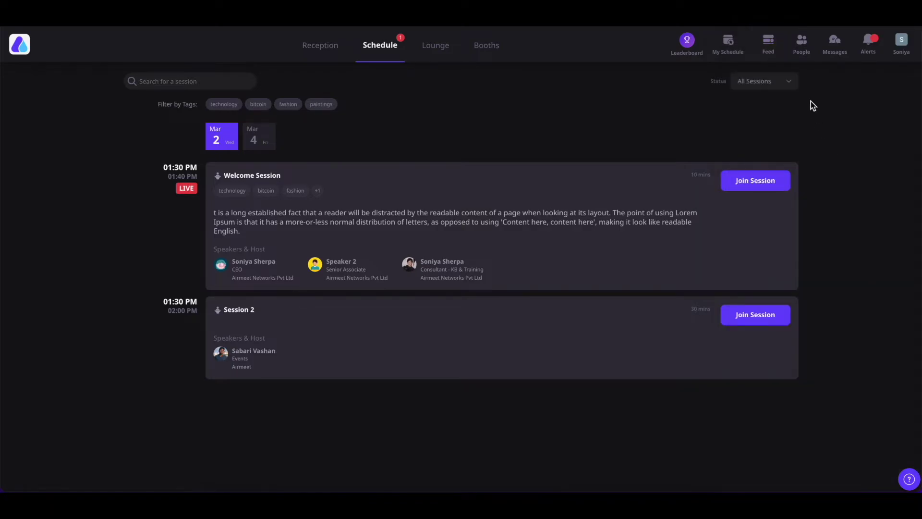
# Step: Open People, view the organizer's profile card, switch attendees to List View, then close the panel
pyautogui.click(802, 43)
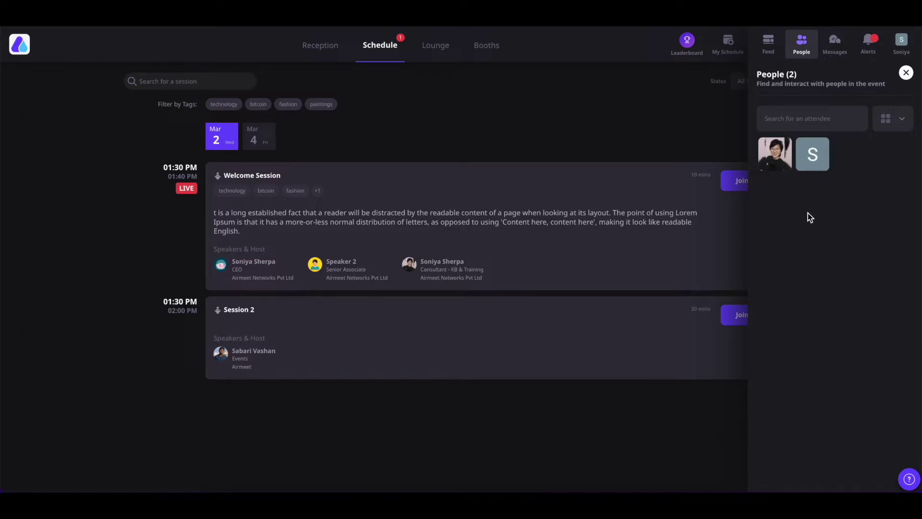
pyautogui.click(776, 165)
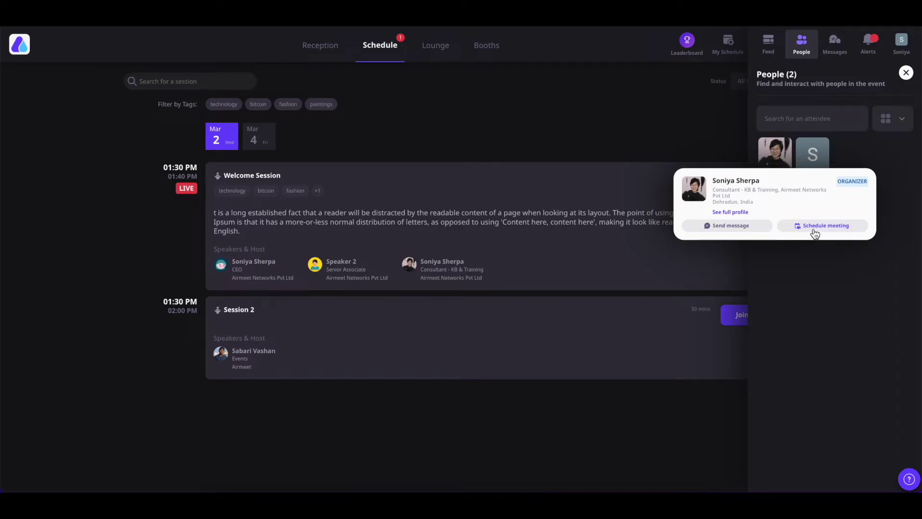
pyautogui.click(817, 248)
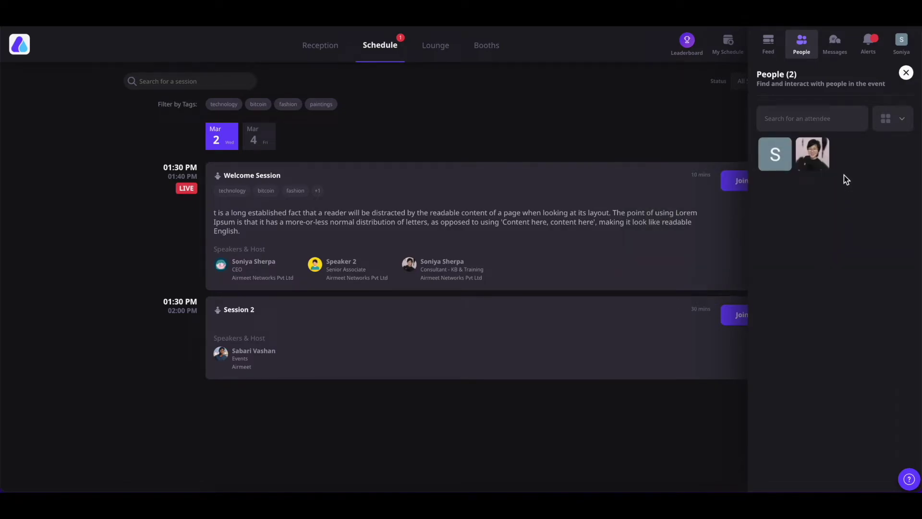
pyautogui.click(896, 119)
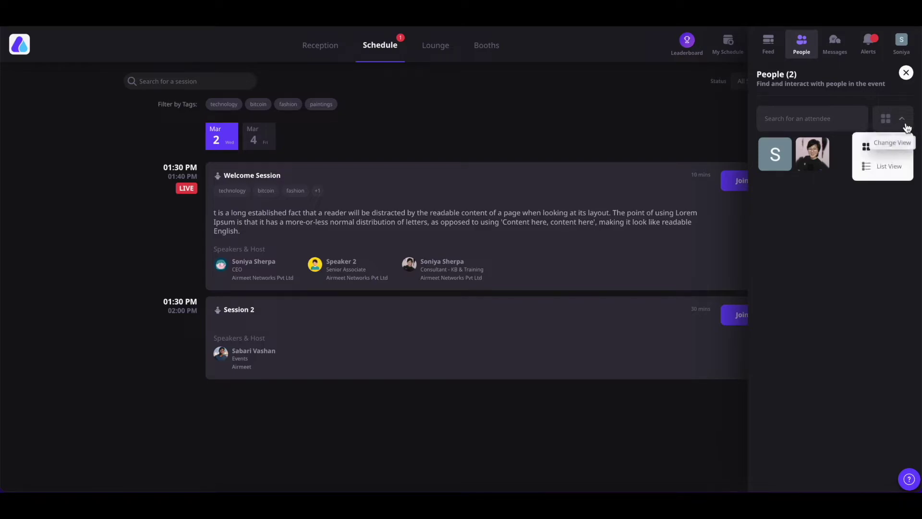
pyautogui.click(890, 167)
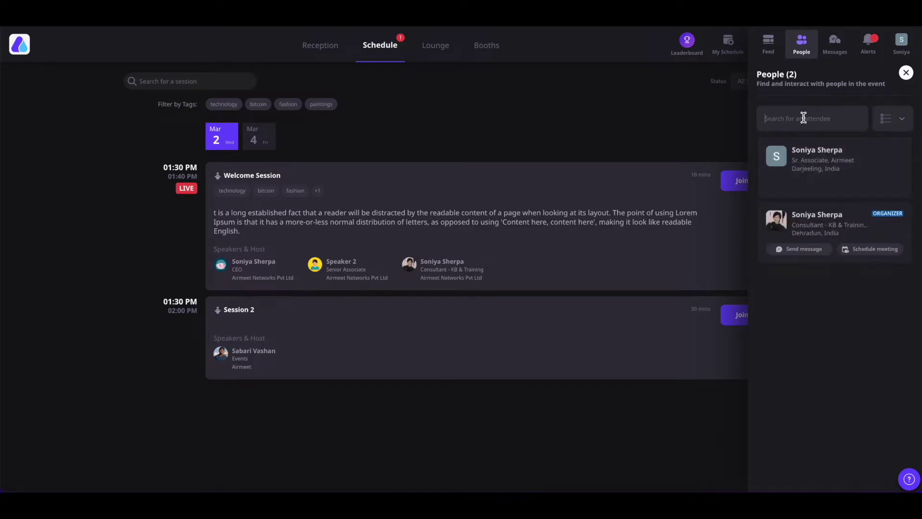
pyautogui.click(907, 73)
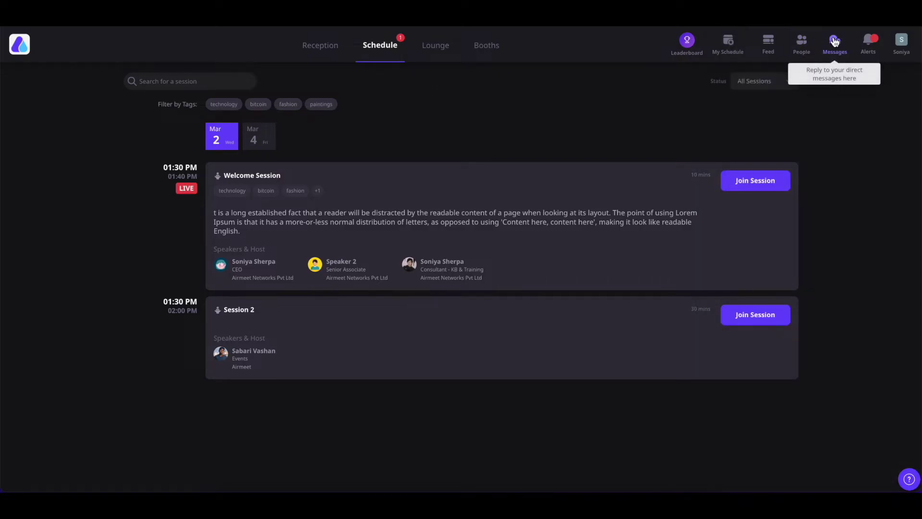
pyautogui.click(835, 43)
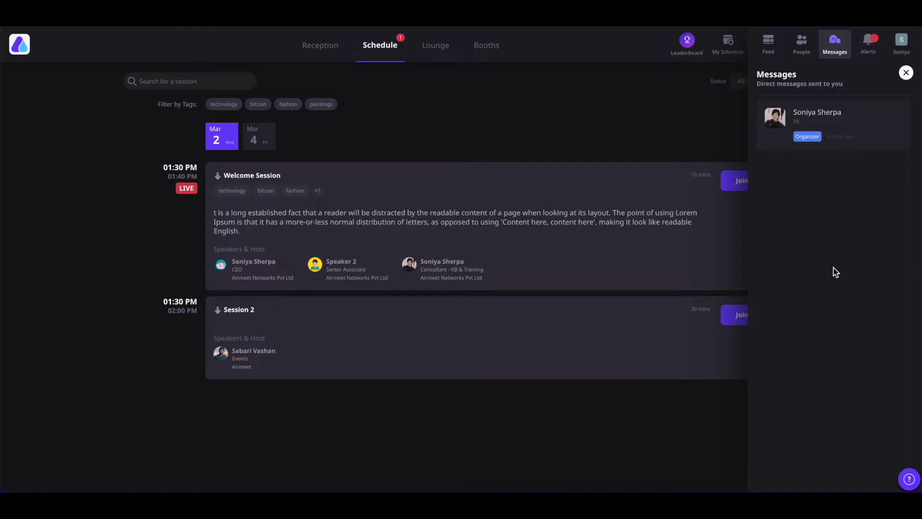
pyautogui.click(868, 42)
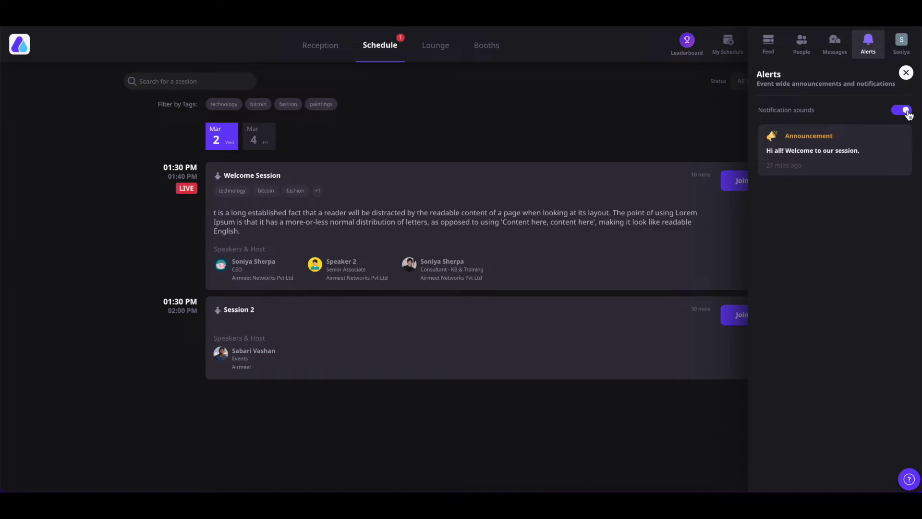
pyautogui.click(906, 72)
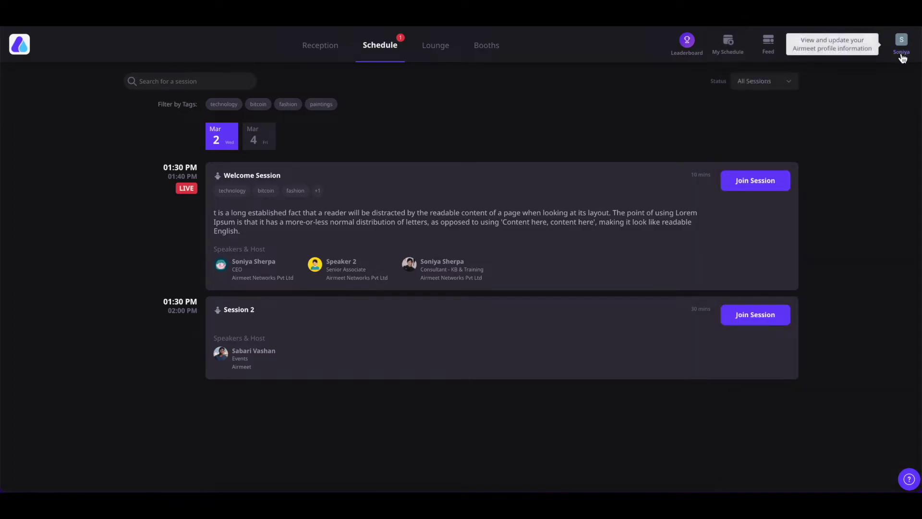
# Step: Open your own profile from the account menu for editing
pyautogui.click(906, 44)
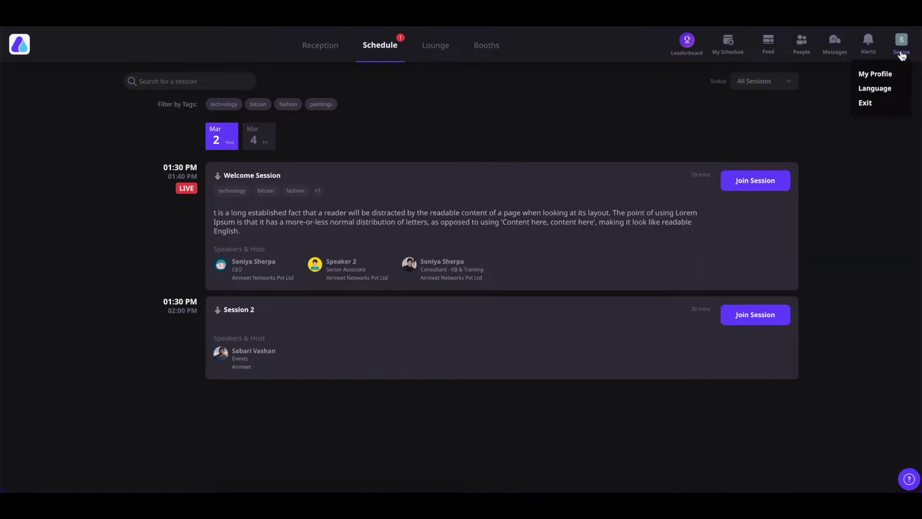
pyautogui.click(878, 73)
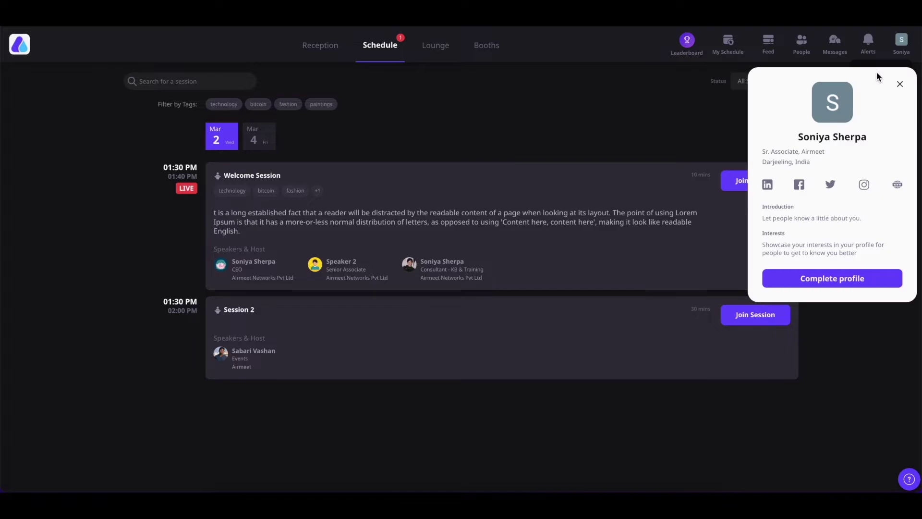
pyautogui.click(837, 279)
pyautogui.scroll(-5, 523, 300)
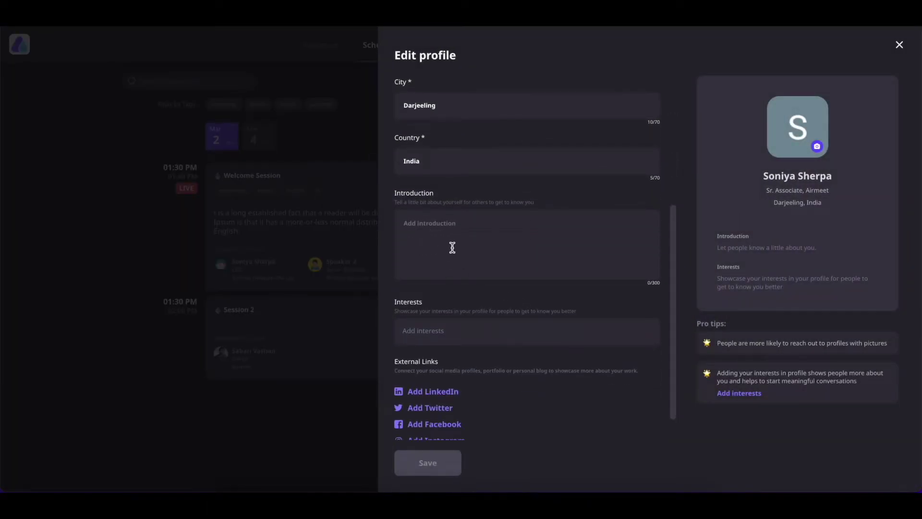
pyautogui.scroll(-1, 455, 223)
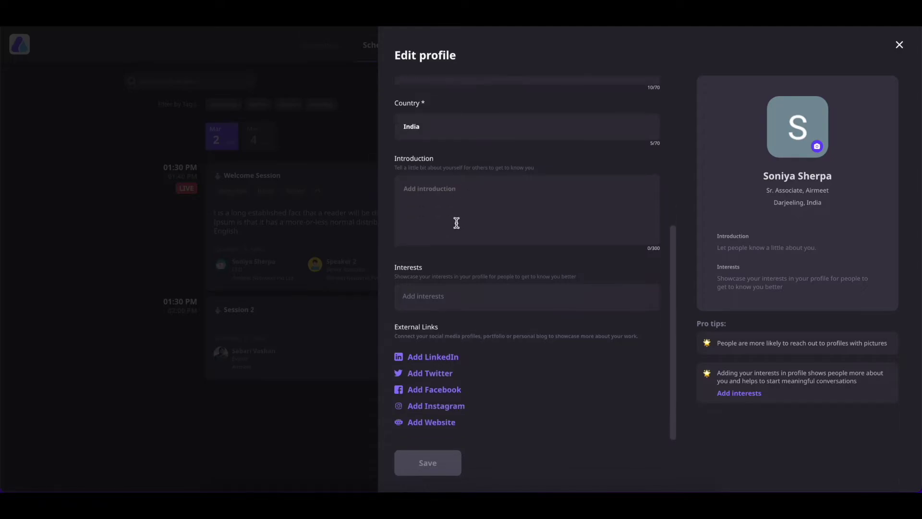
# Step: Add the interests 3D Designing, Bitcoin, Cloud Infrastructure and Cybersecurity to the profile
pyautogui.click(431, 297)
pyautogui.click(745, 141)
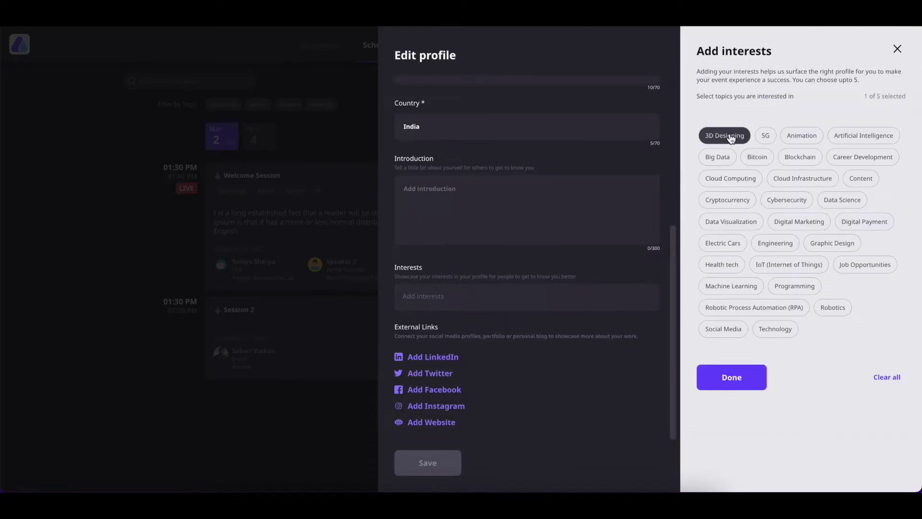
pyautogui.click(759, 159)
pyautogui.click(790, 181)
pyautogui.click(786, 201)
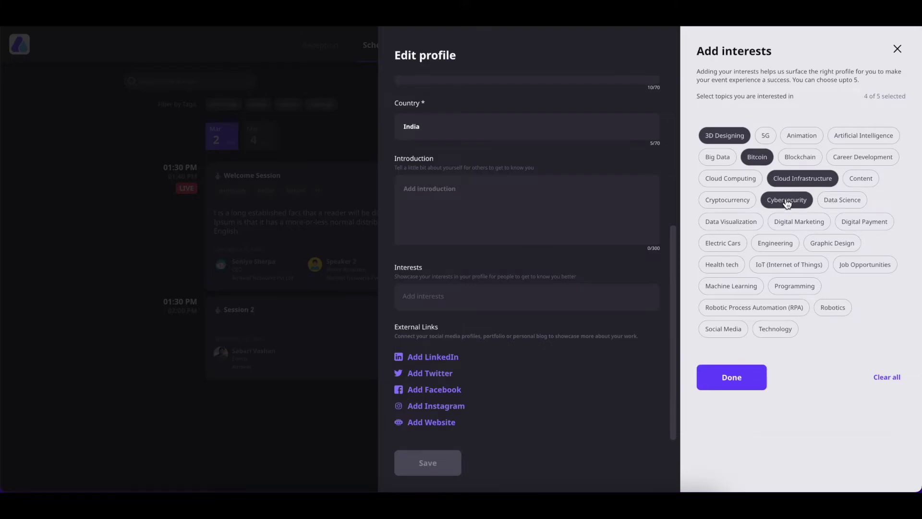
pyautogui.click(740, 382)
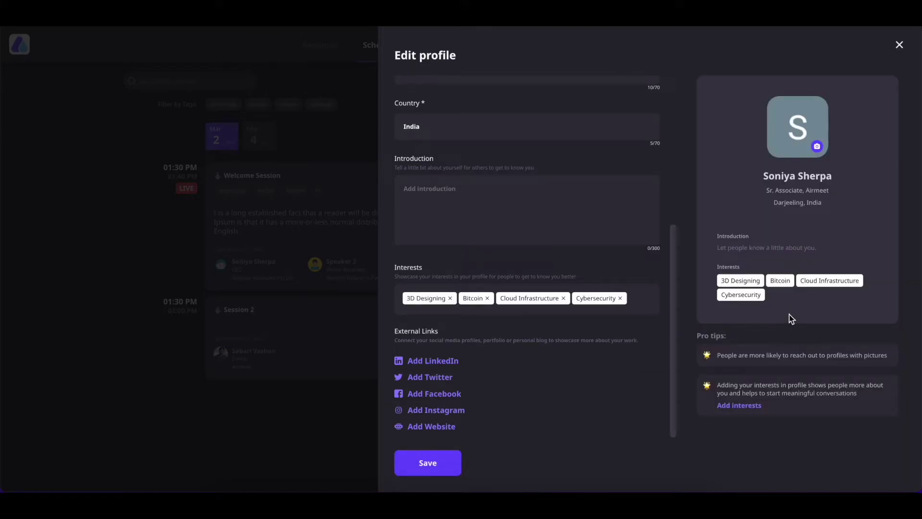
# Step: Paste the LinkedIn profile link into the profile and save the changes
pyautogui.moveTo(796, 134)
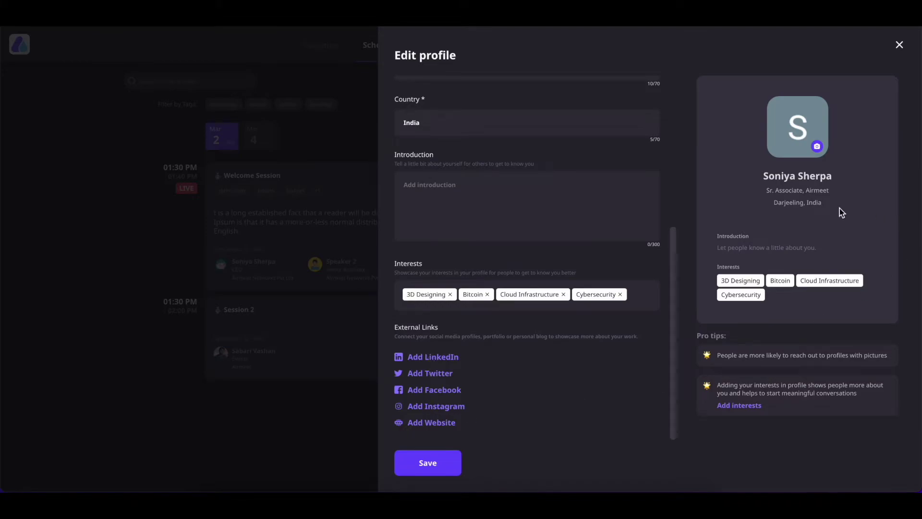
pyautogui.click(440, 359)
pyautogui.click(445, 379)
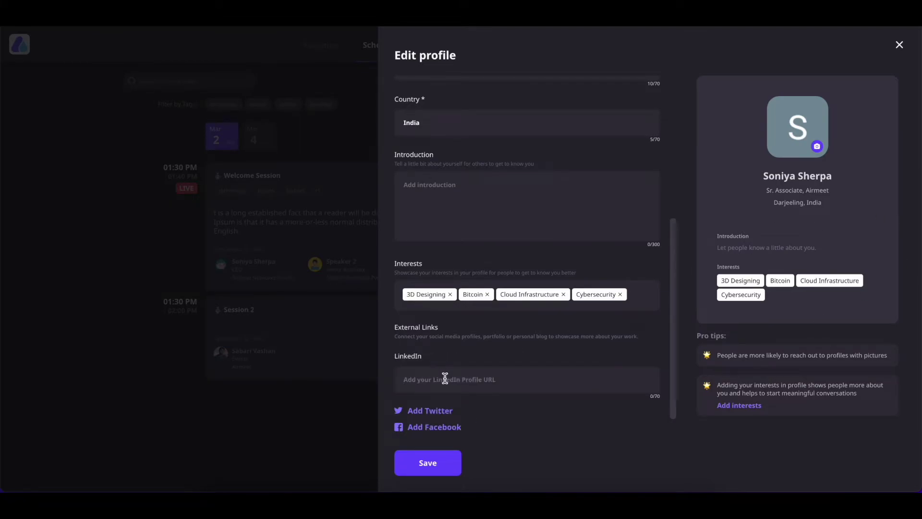
pyautogui.write('https://www.linkedin.com/signup/cold-join?session_redirect=https%3A%2F')
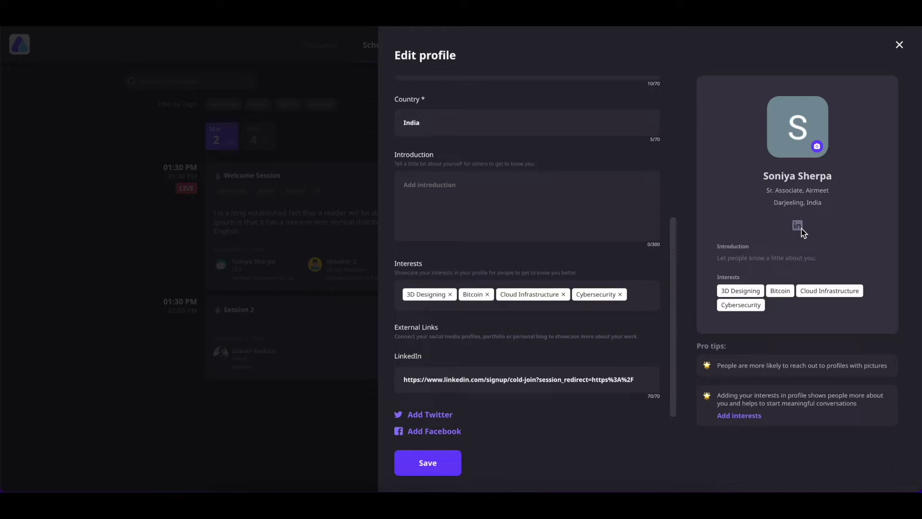
pyautogui.scroll(-1, 595, 391)
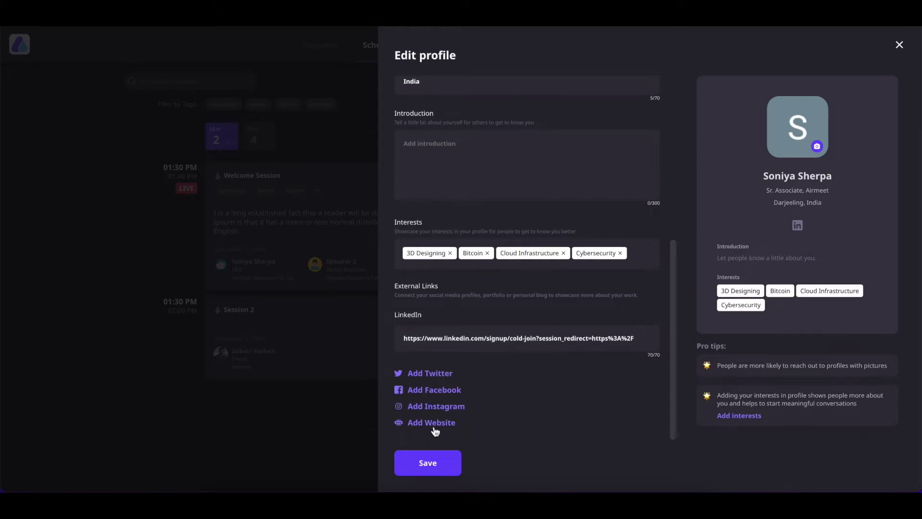
pyautogui.click(427, 463)
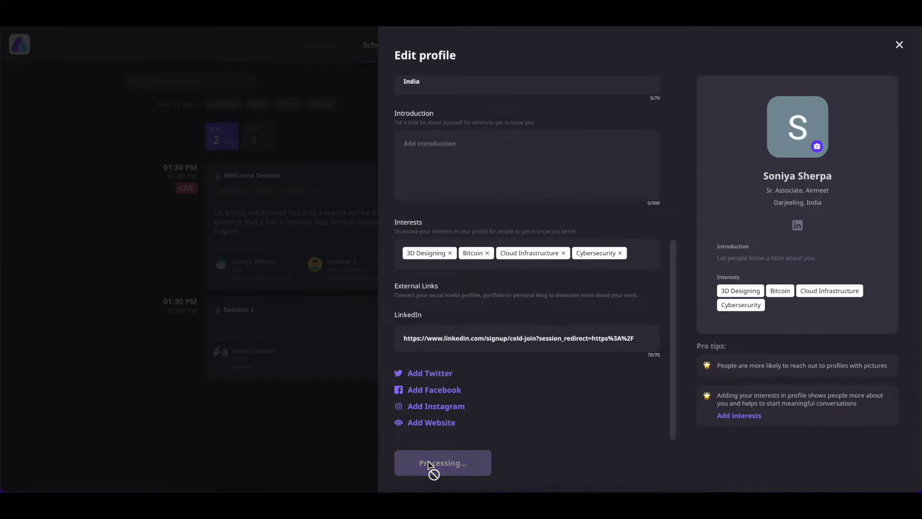
pyautogui.click(902, 46)
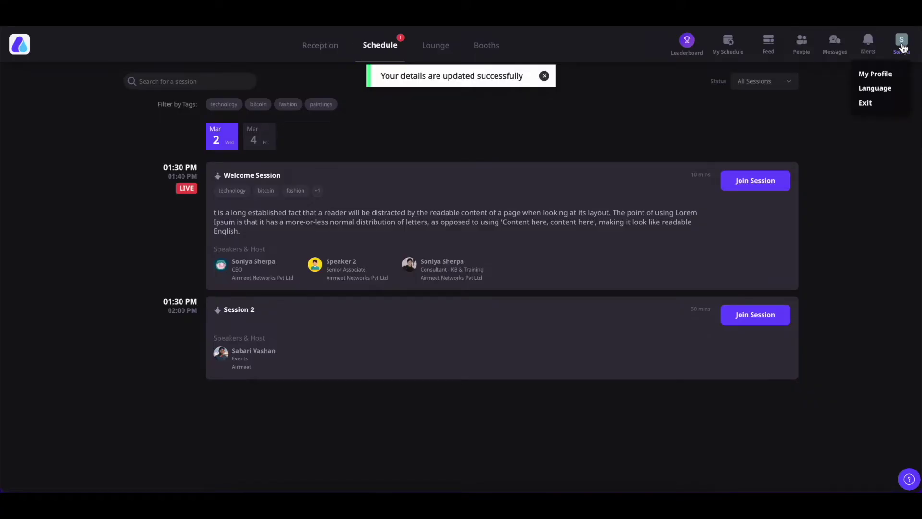
pyautogui.click(879, 93)
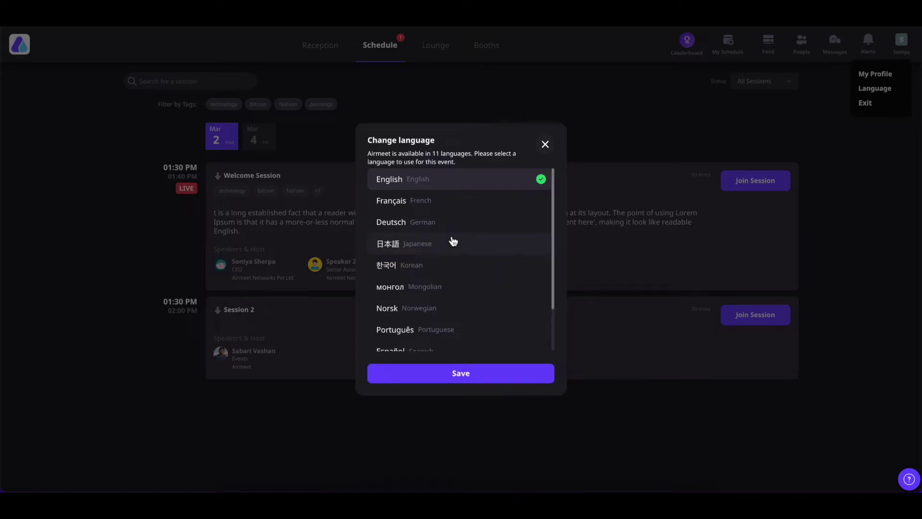
pyautogui.click(439, 267)
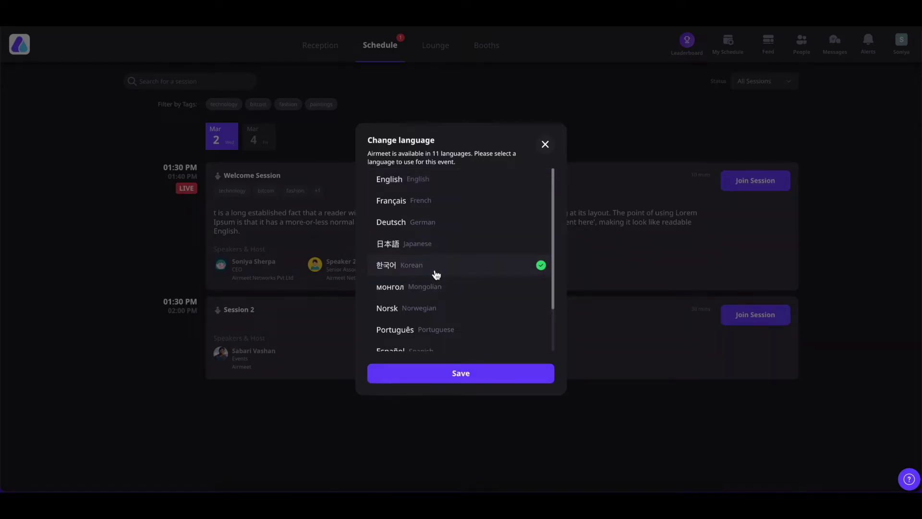
pyautogui.click(457, 376)
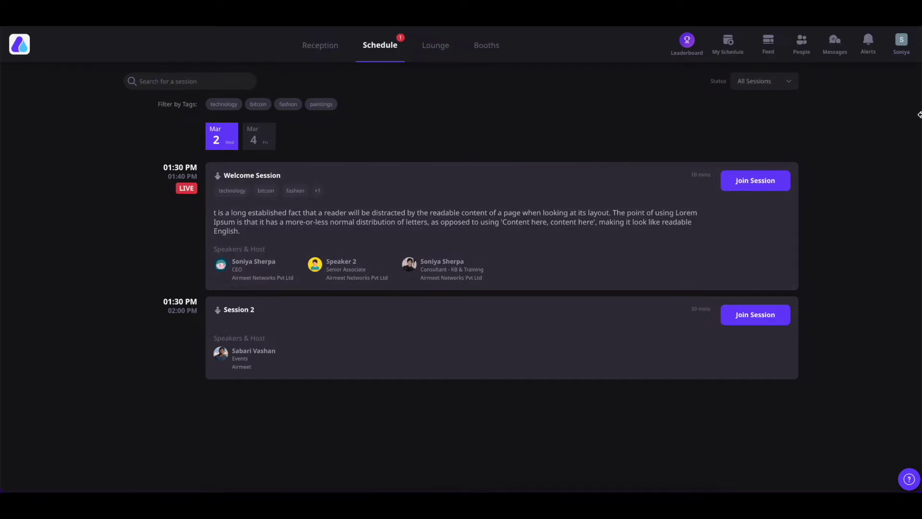
pyautogui.click(901, 41)
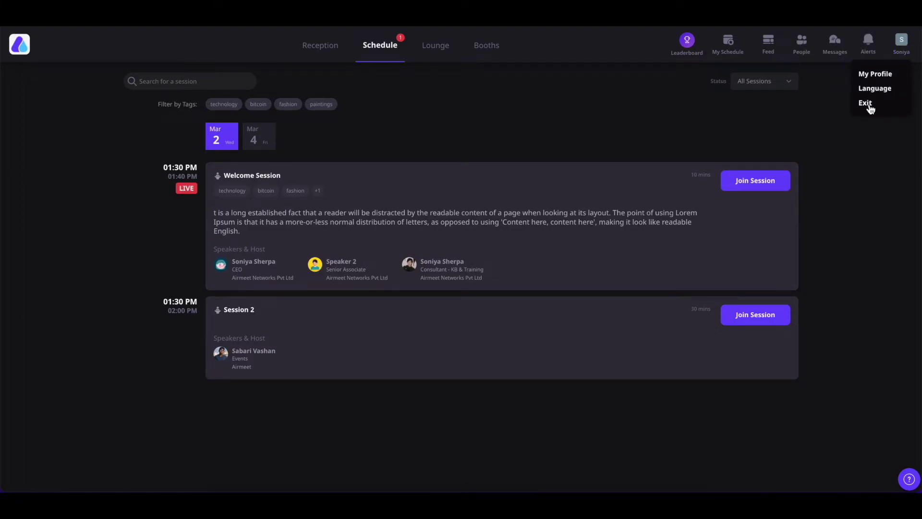
# Step: Go to the Lounge and take a seat at Table 2
pyautogui.click(437, 46)
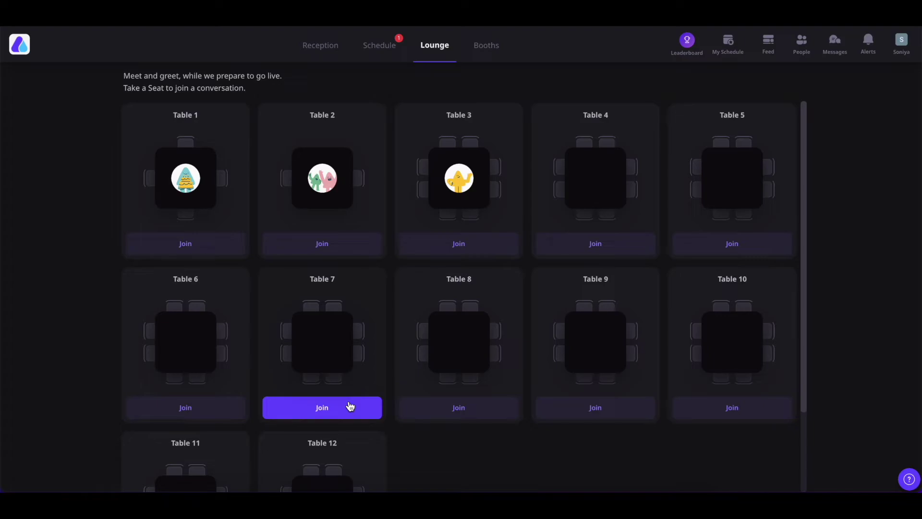
pyautogui.click(337, 249)
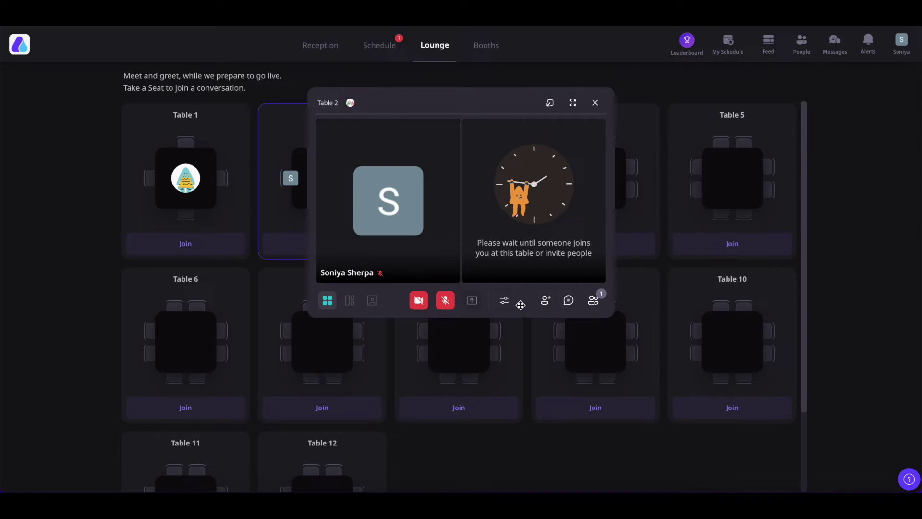
# Step: Send private Table 2 invites to the selected speakers, including the CEO
pyautogui.click(546, 303)
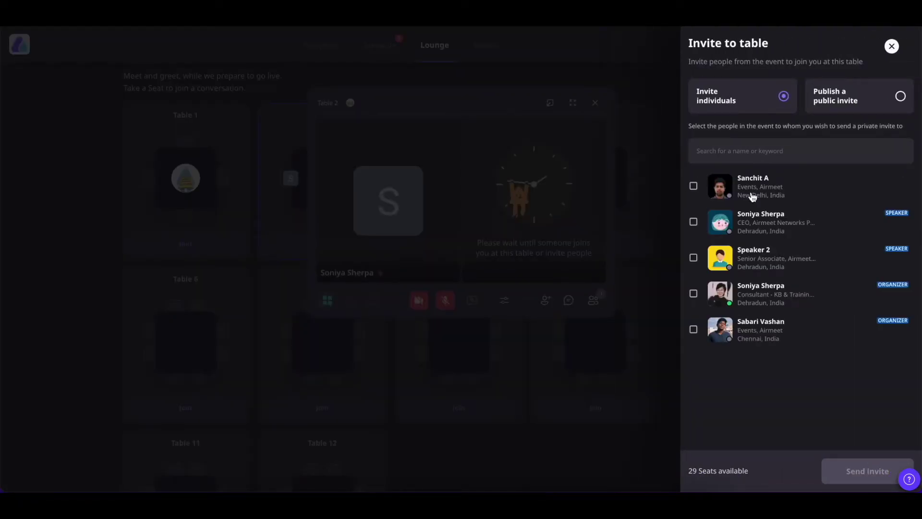
pyautogui.click(835, 109)
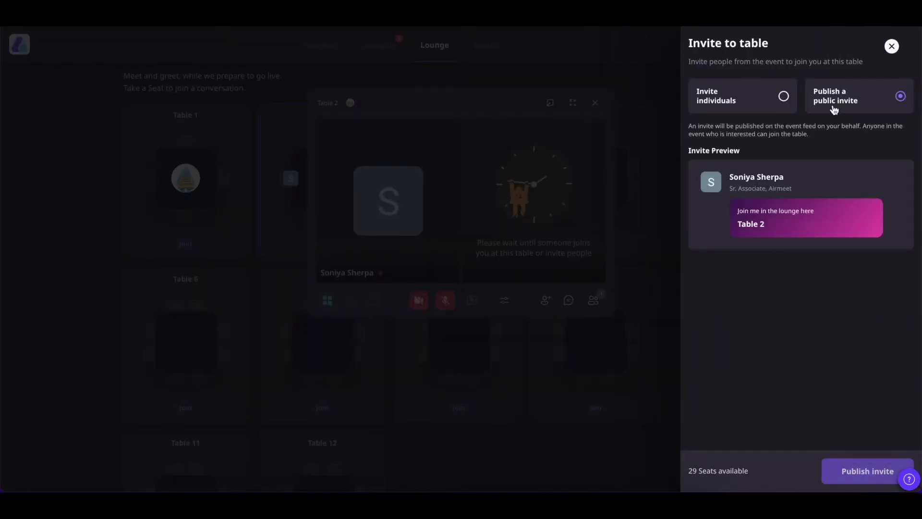
pyautogui.click(764, 110)
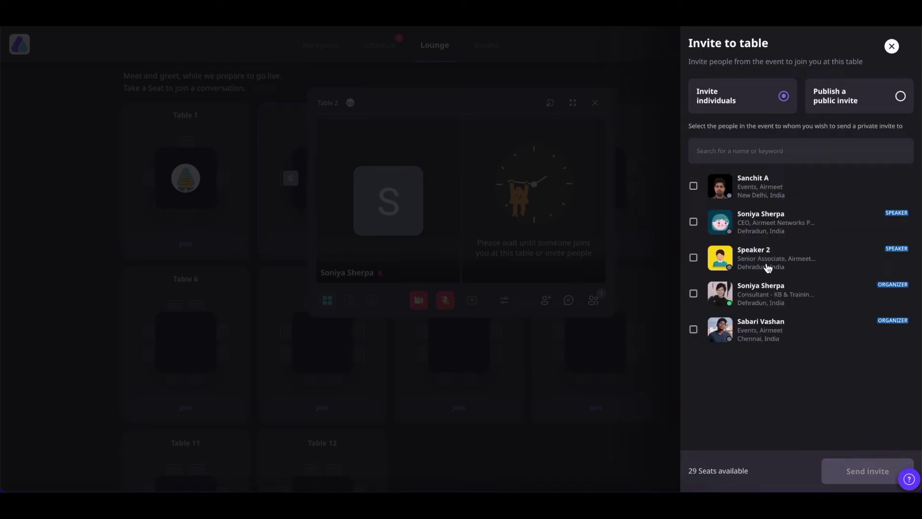
pyautogui.click(693, 221)
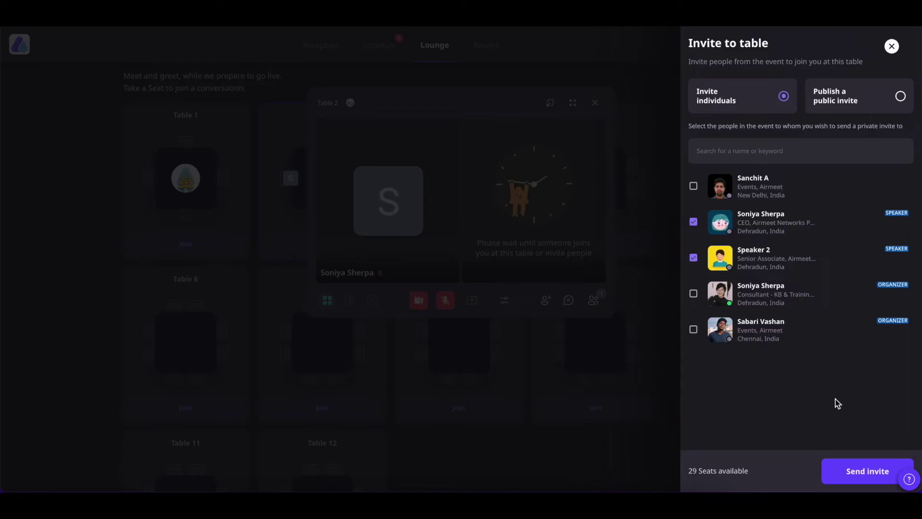
pyautogui.click(849, 473)
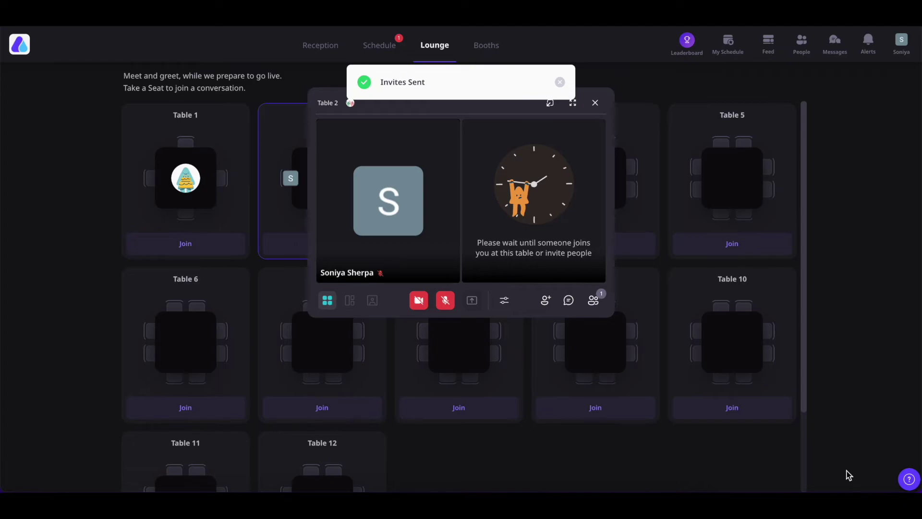
# Step: Publish a public Table 2 invite to the event feed
pyautogui.click(546, 300)
pyautogui.click(902, 98)
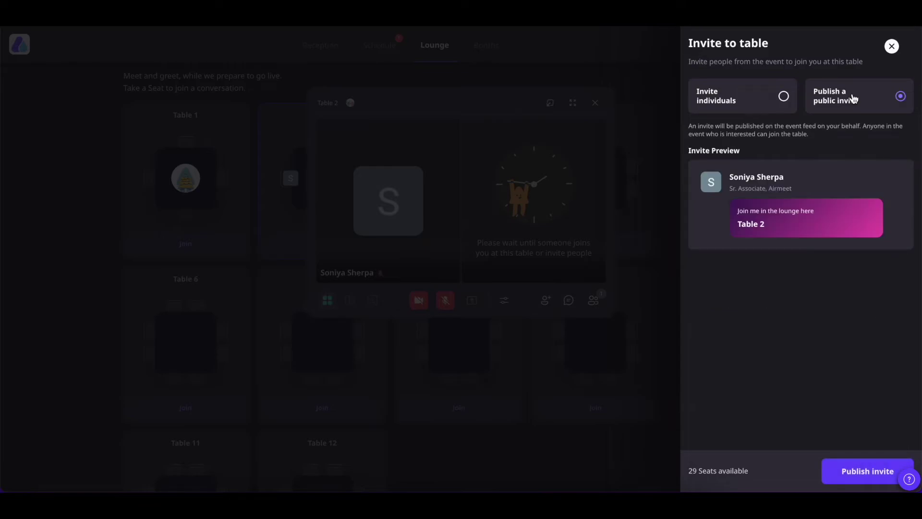
pyautogui.click(860, 469)
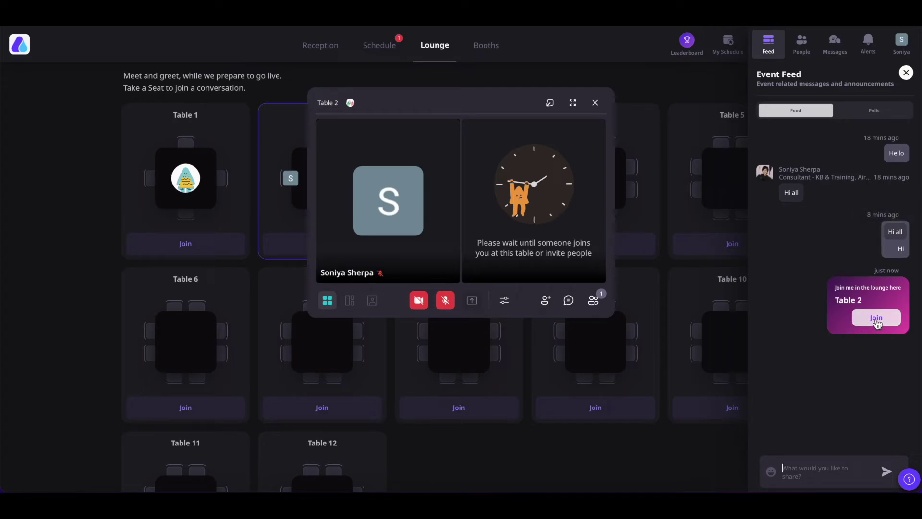
# Step: Close the event feed and view the table's chat and participant list
pyautogui.click(906, 73)
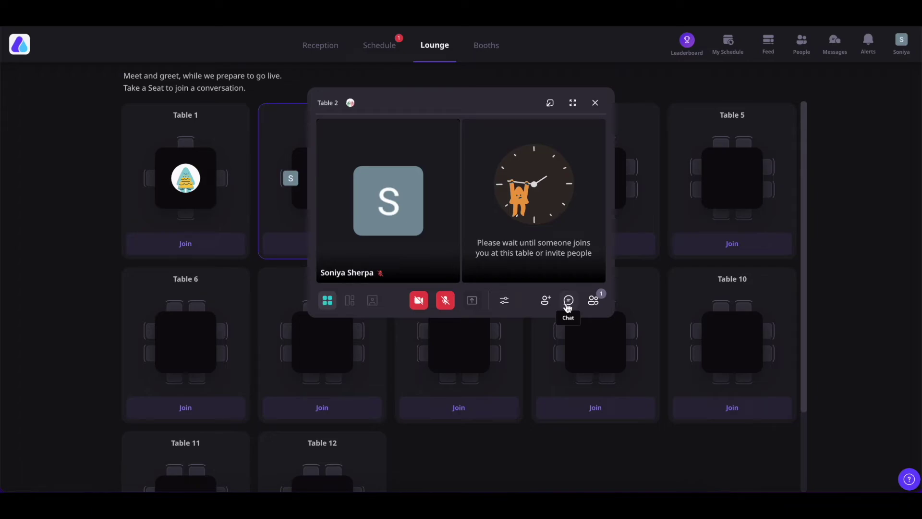
pyautogui.click(568, 305)
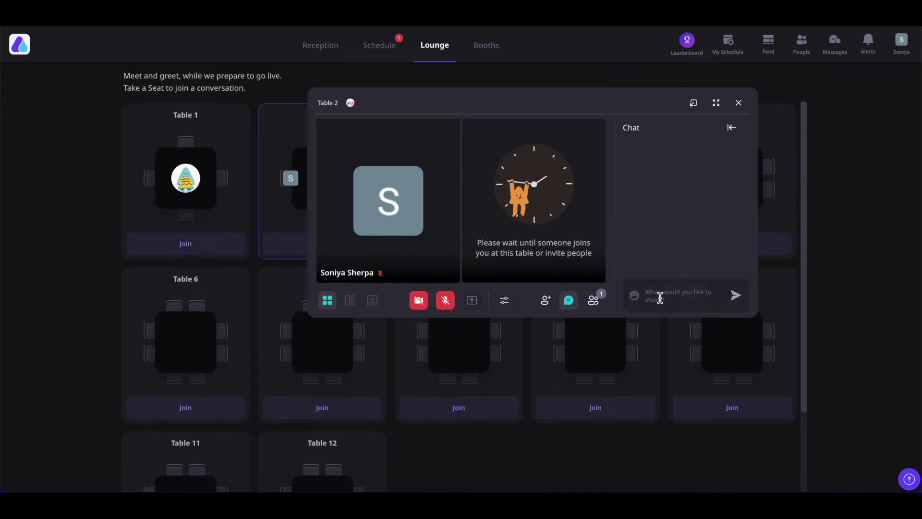
pyautogui.click(594, 303)
pyautogui.moveTo(655, 186)
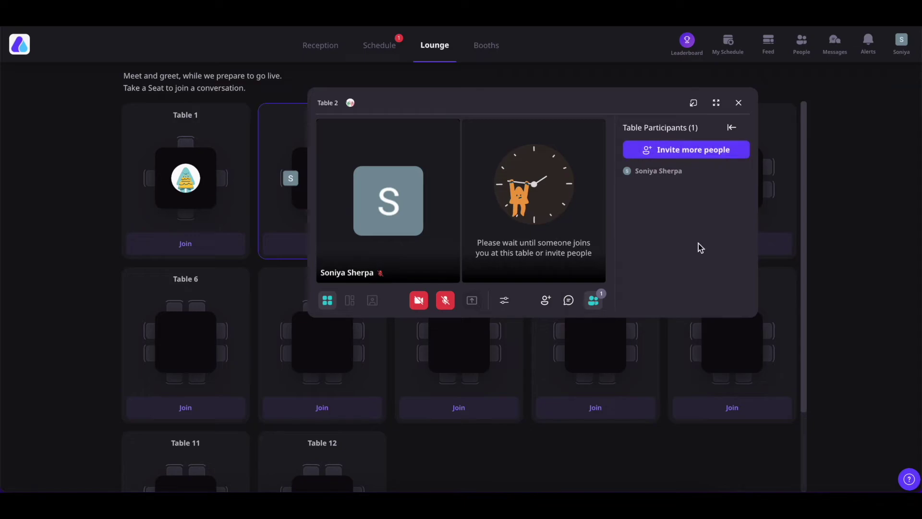
# Step: Minimize and restore the Table 2 call, then close it and go to Booths
pyautogui.click(694, 104)
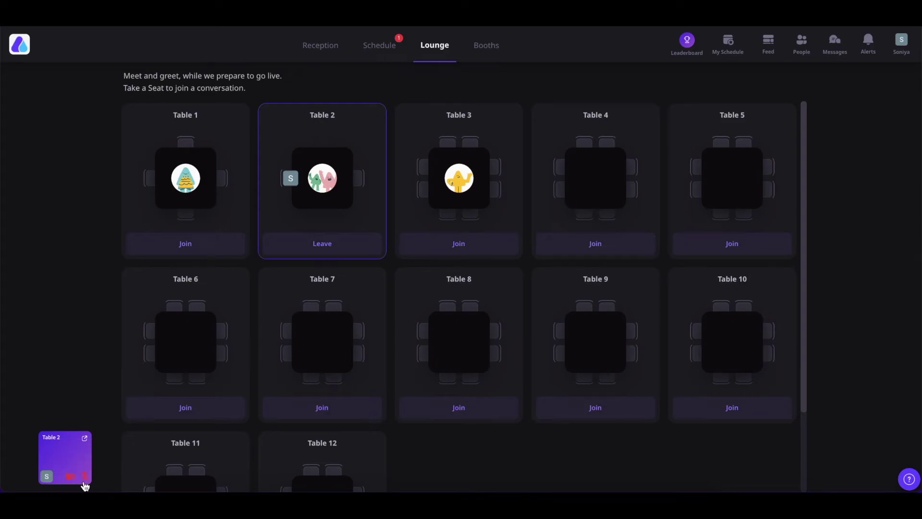
pyautogui.click(84, 440)
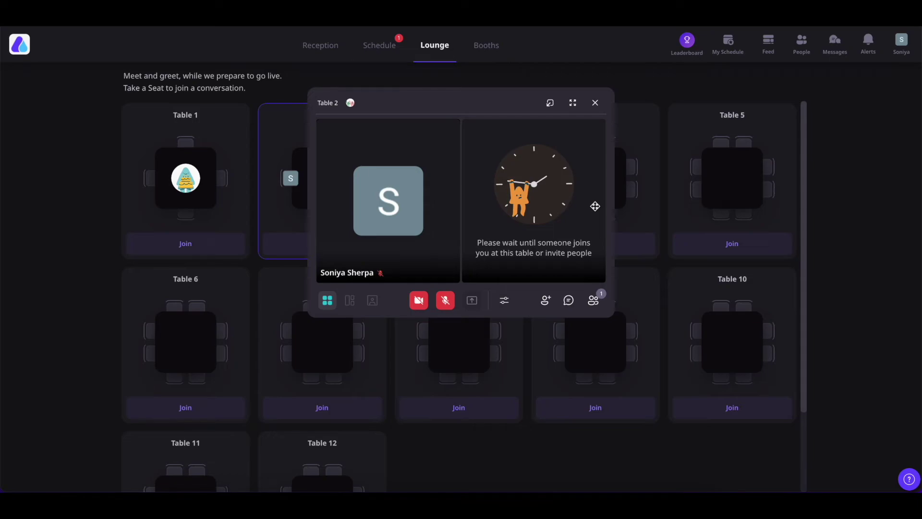
pyautogui.click(595, 102)
pyautogui.click(493, 49)
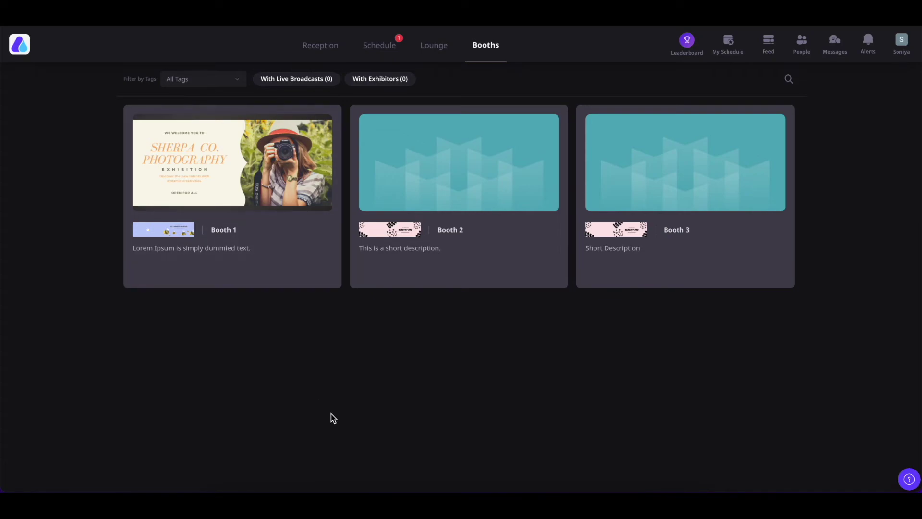
# Step: Register interest in Booth 1 with your email and view its 50% discount offer details
pyautogui.click(274, 230)
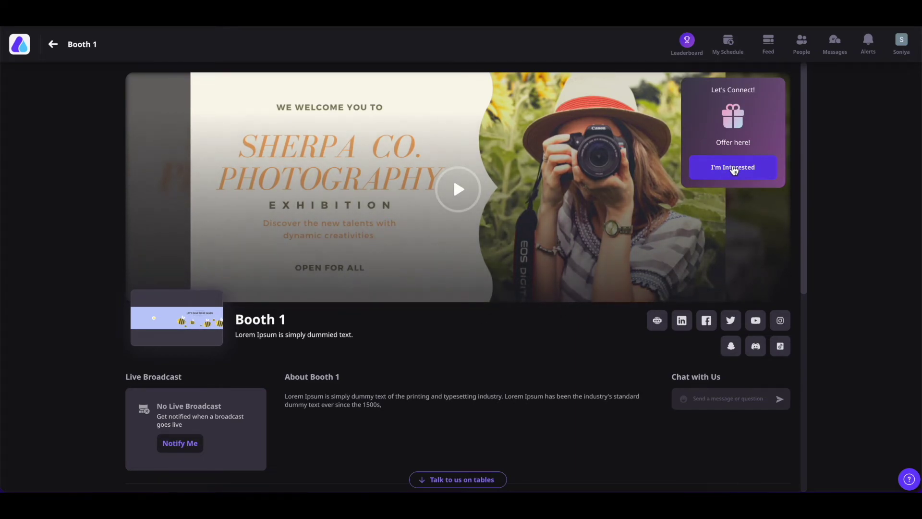
pyautogui.click(734, 168)
pyautogui.write('@airmeet.com')
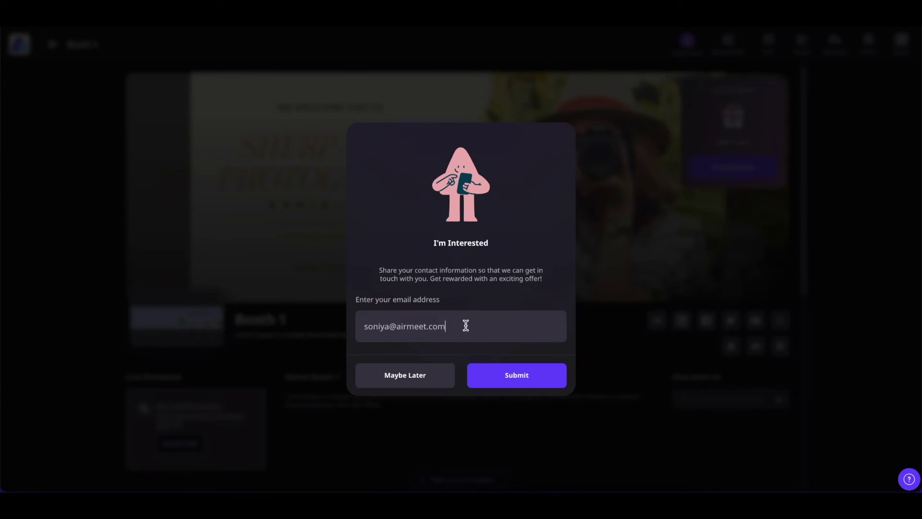
pyautogui.click(516, 379)
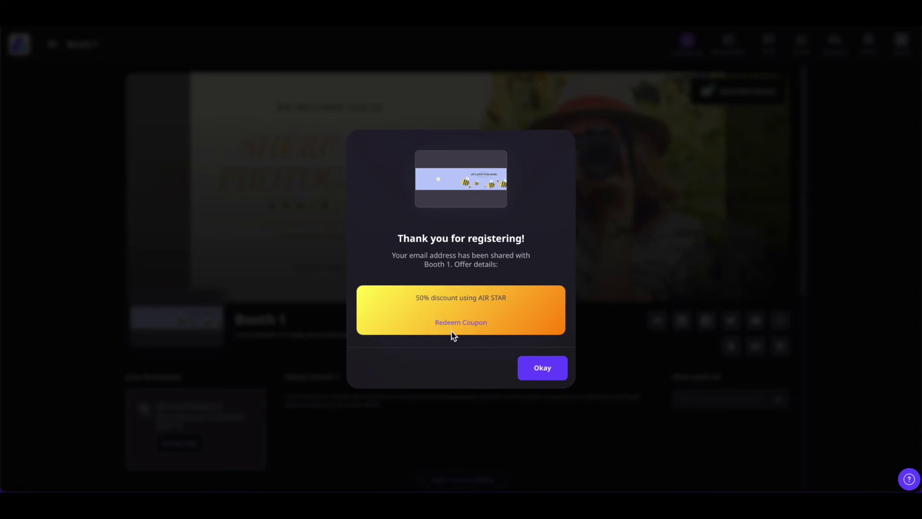
pyautogui.click(543, 368)
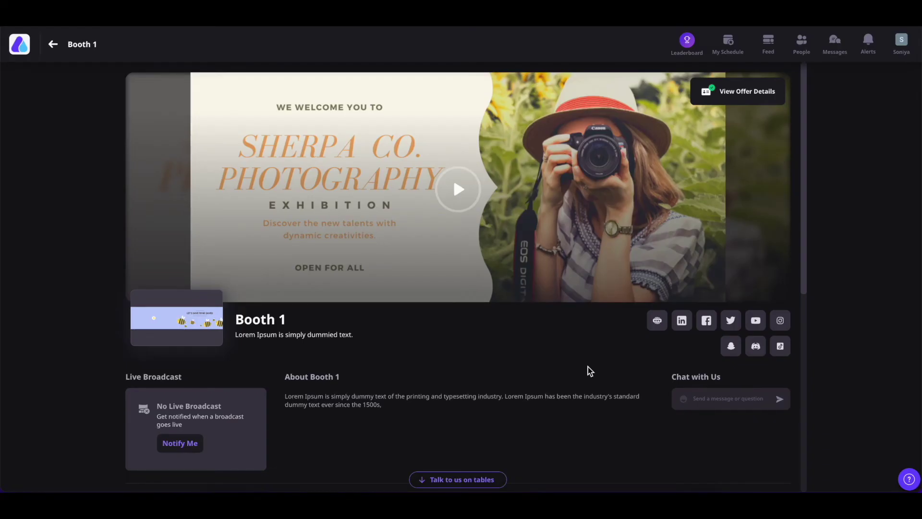
pyautogui.click(737, 91)
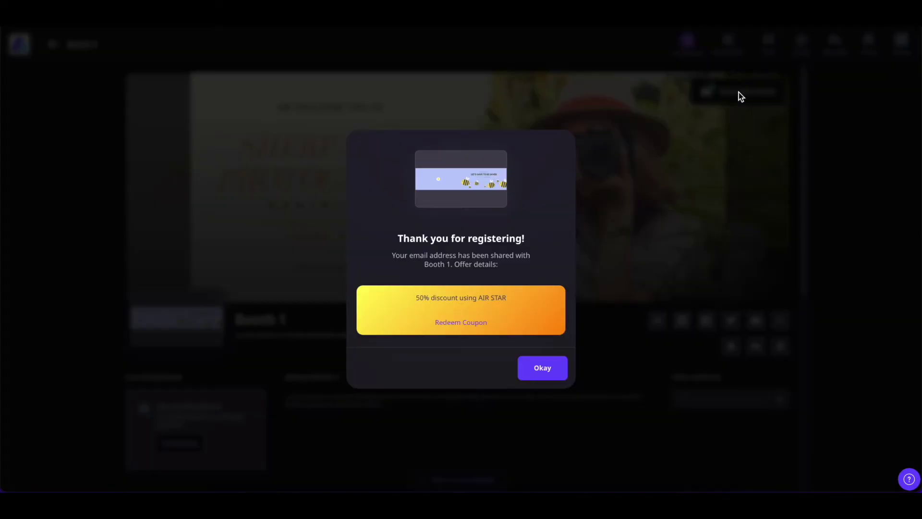
# Step: Close the offer details and send 'hi' in Booth 1's exhibitor chat
pyautogui.click(645, 379)
pyautogui.scroll(-3, 529, 297)
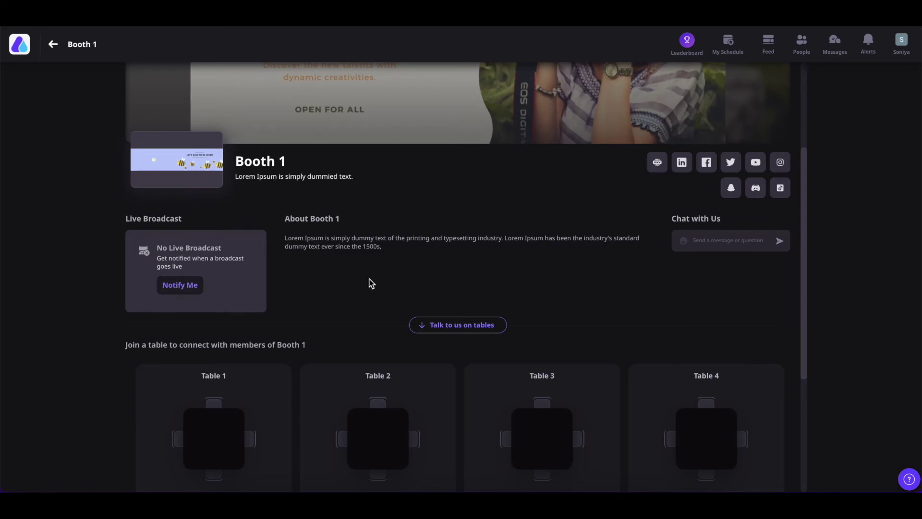
pyautogui.scroll(1, 594, 237)
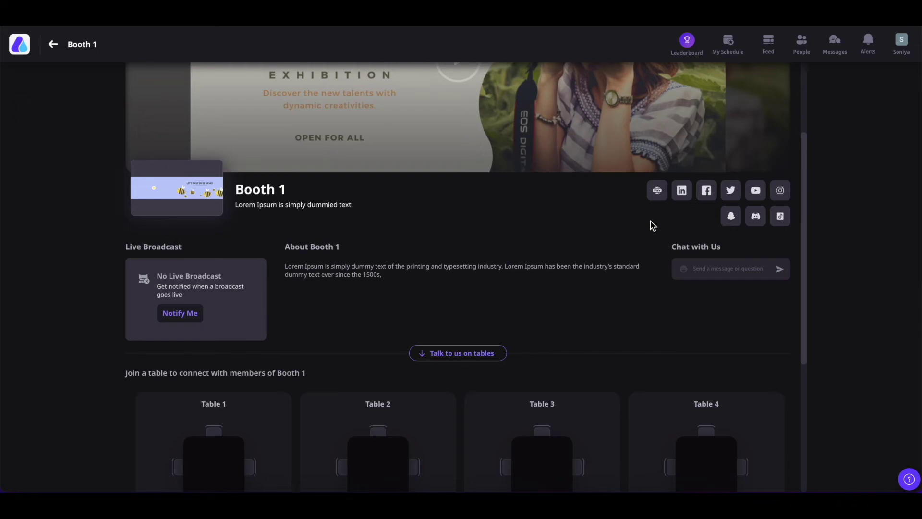
pyautogui.scroll(1, 650, 226)
pyautogui.scroll(-5, 651, 226)
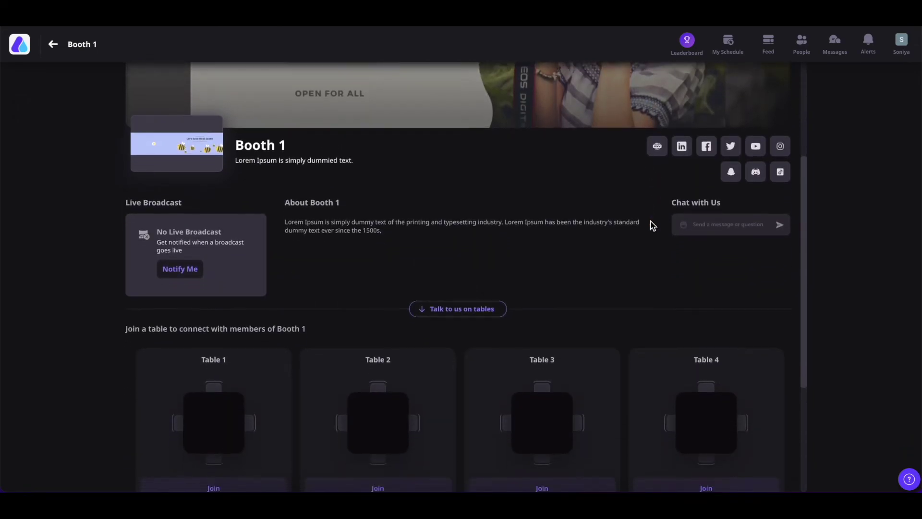
pyautogui.click(707, 160)
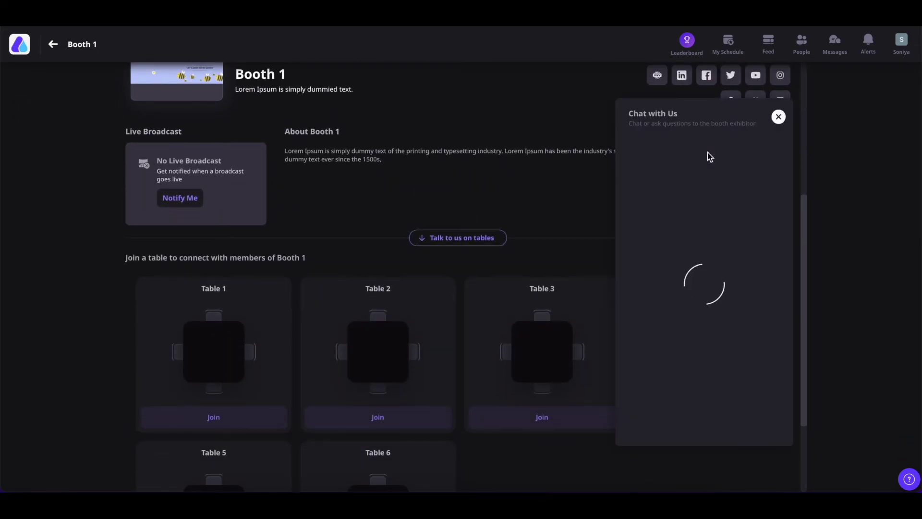
pyautogui.write('hi')
pyautogui.press('Return')
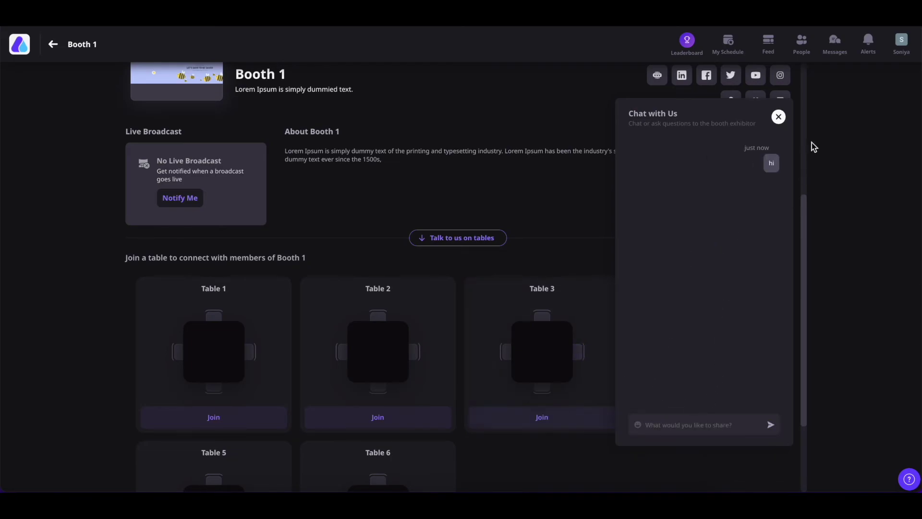
pyautogui.click(779, 117)
# Step: Join Booth 1's Table 2 and turn on Notify Me for its live broadcast
pyautogui.scroll(-3, 226, 340)
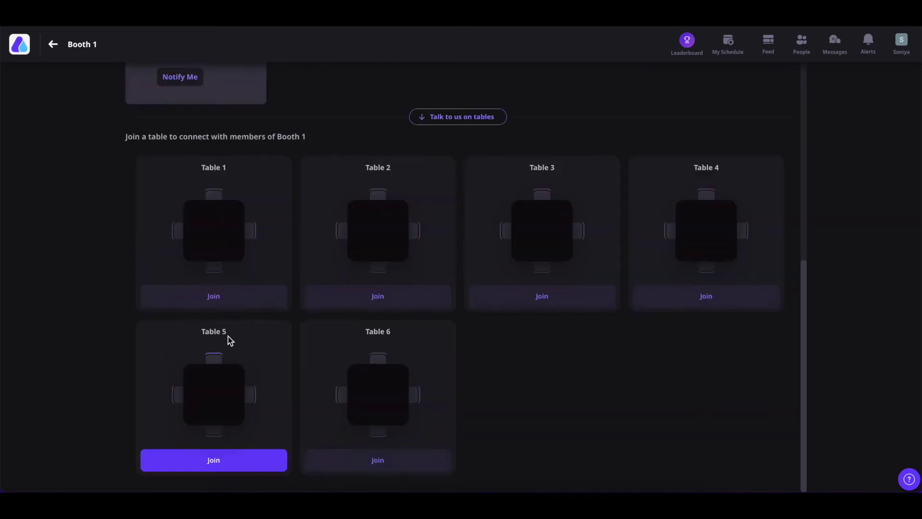
pyautogui.click(373, 304)
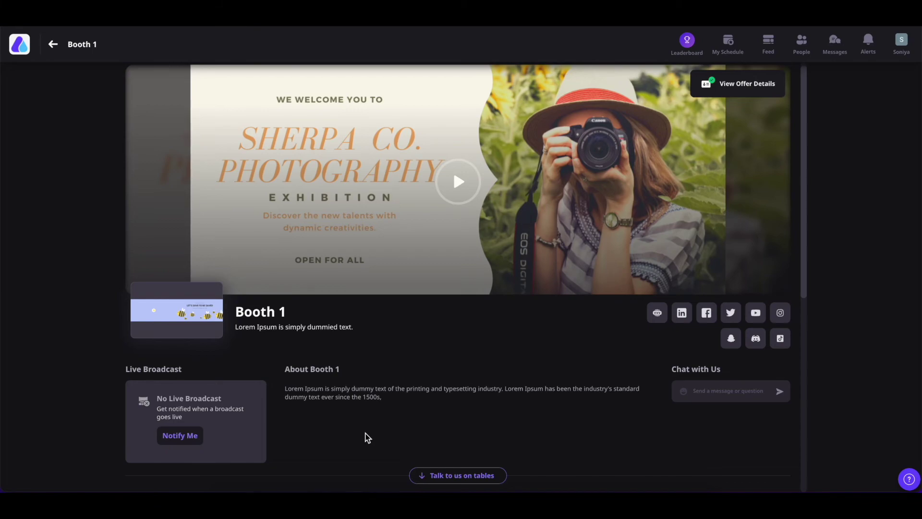
pyautogui.click(187, 436)
pyautogui.scroll(-1, 224, 427)
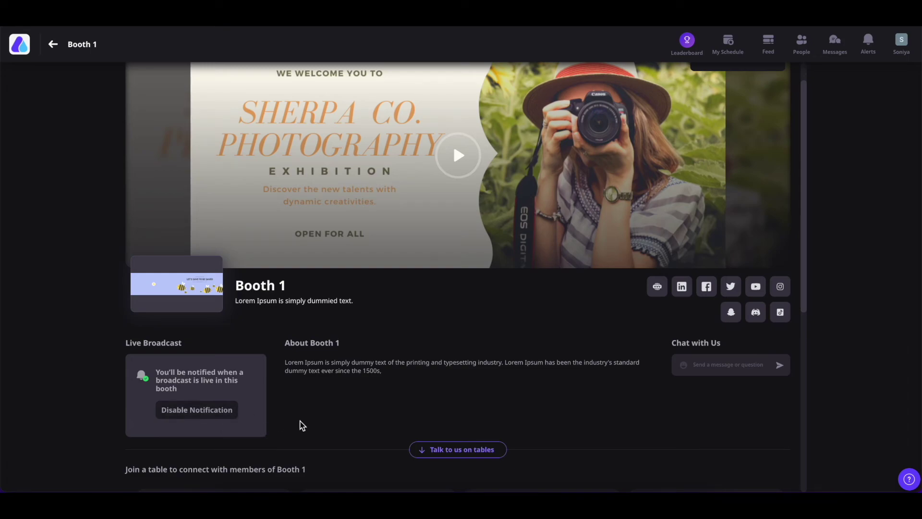
# Step: Disable Booth 1's live-broadcast notifications and move on to Booth 3's participant guide page
pyautogui.click(201, 411)
pyautogui.scroll(1, 456, 400)
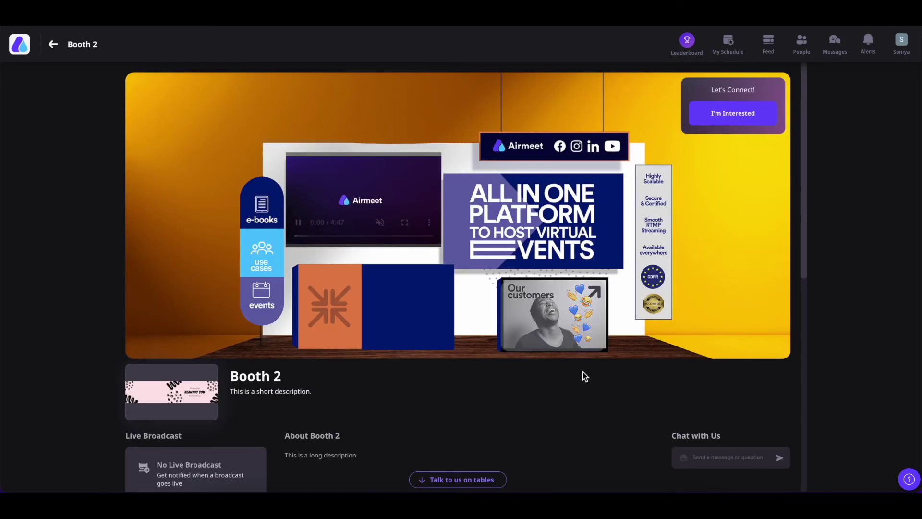
pyautogui.scroll(-1, 596, 404)
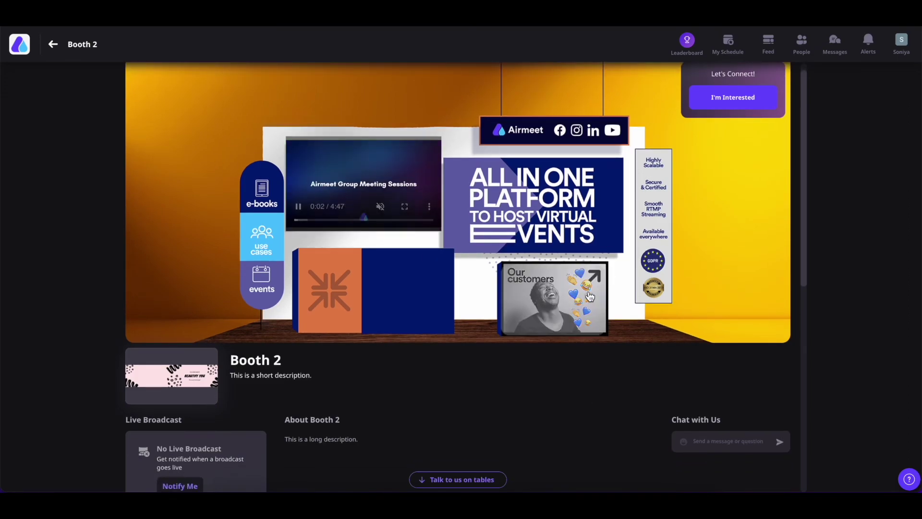
pyautogui.scroll(1, 547, 382)
pyautogui.moveTo(340, 221)
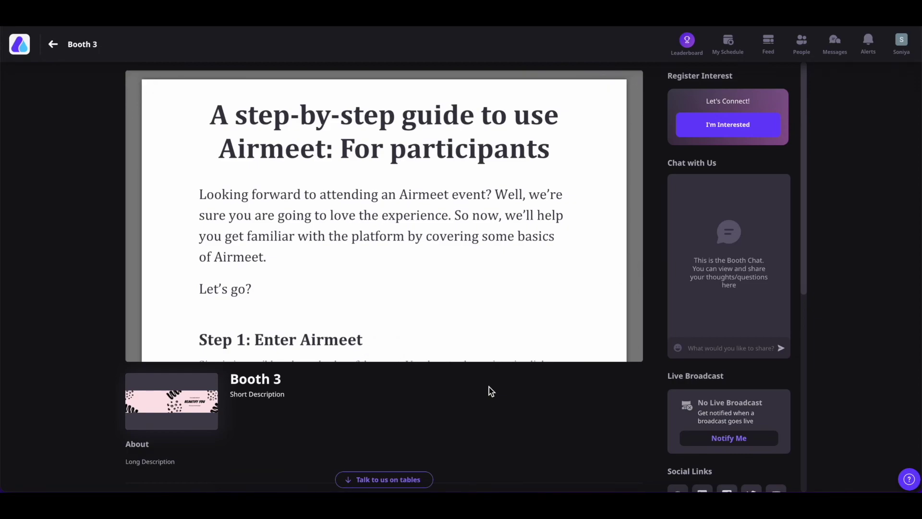
# Step: Jump to page 2 of Booth 3's guide, 'Interactions in the Social Lounge', via the thumbnails
pyautogui.click(139, 85)
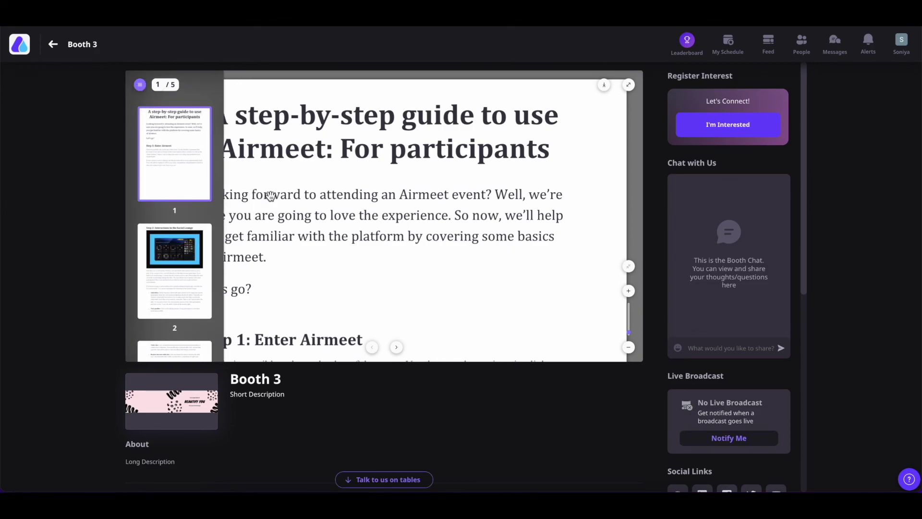
pyautogui.click(185, 283)
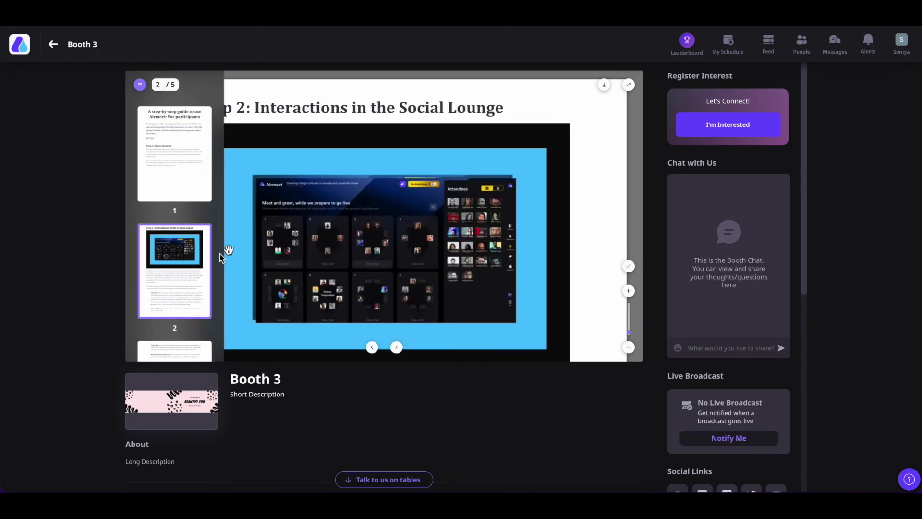
pyautogui.click(140, 85)
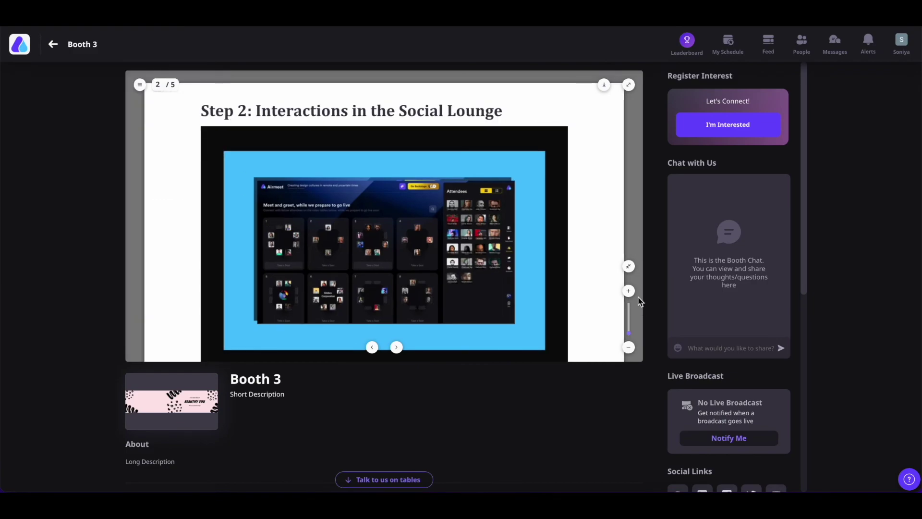
# Step: Zoom the guide page in and out, settling at 110%
pyautogui.click(628, 291)
pyautogui.click(629, 347)
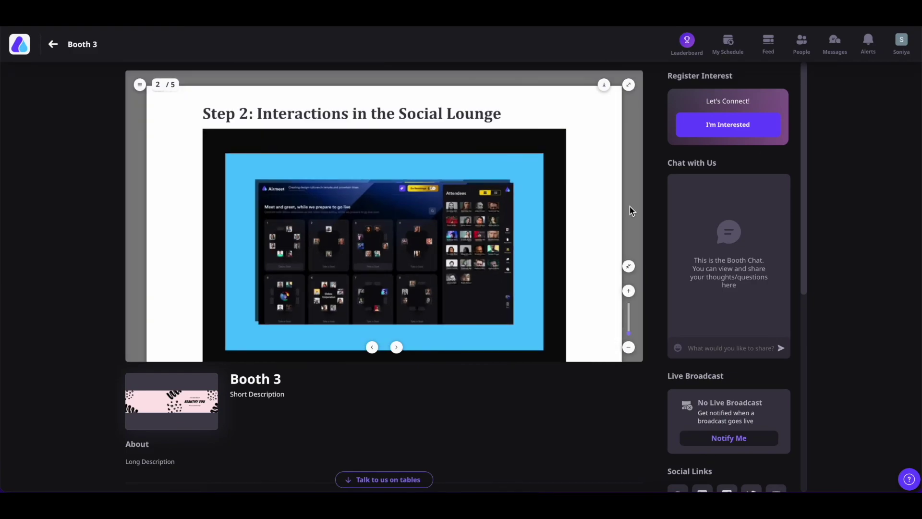
pyautogui.click(629, 266)
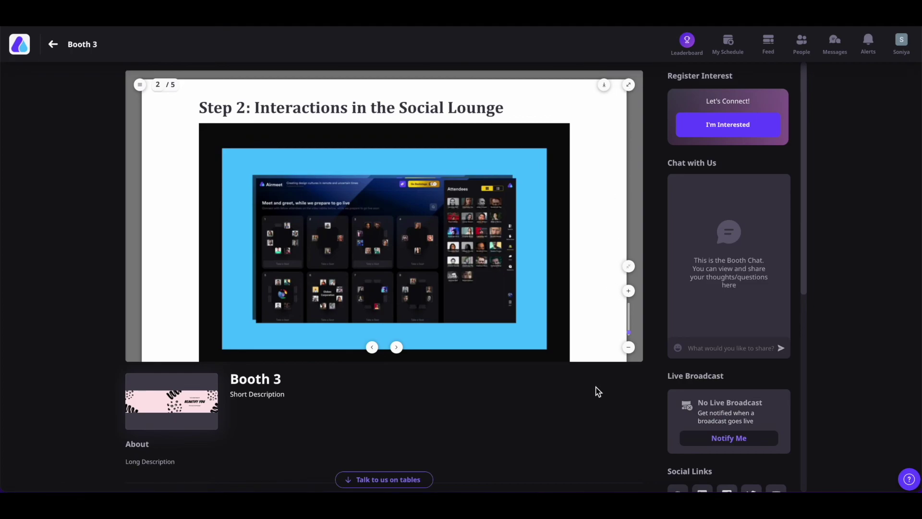
pyautogui.scroll(-8, 597, 389)
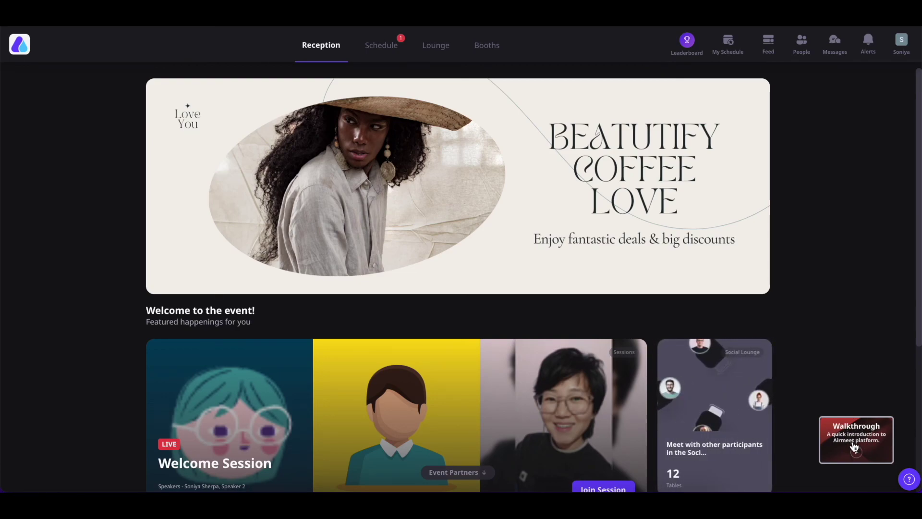
# Step: From the help (?) widget, enter the 24*7 Support Lounge, then use the FAQs search
pyautogui.click(910, 480)
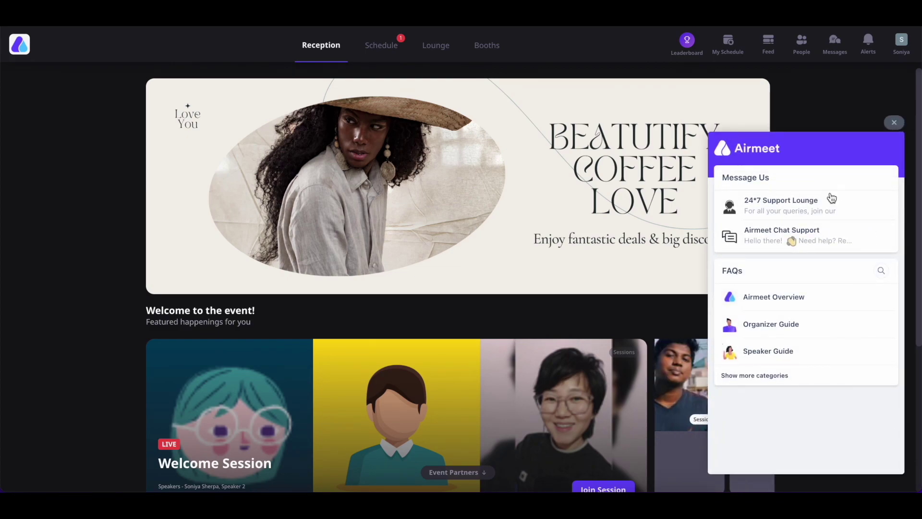
pyautogui.click(894, 122)
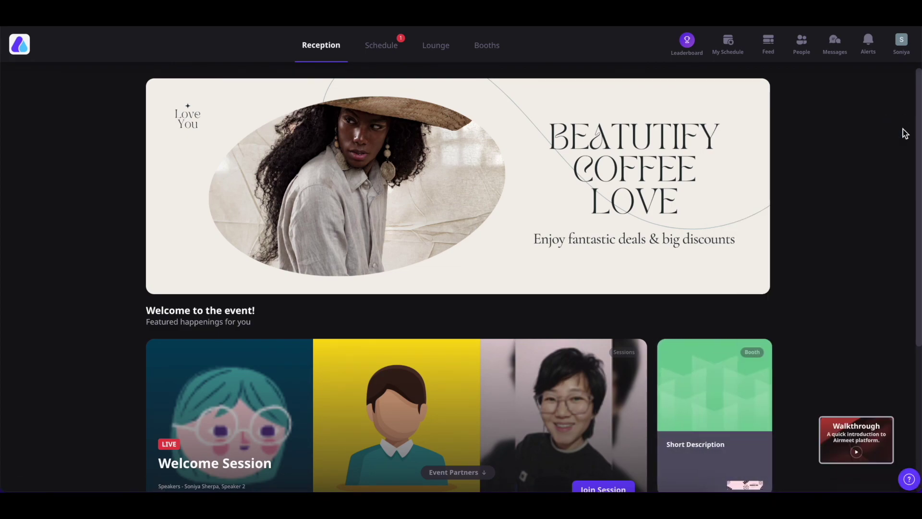
pyautogui.click(909, 480)
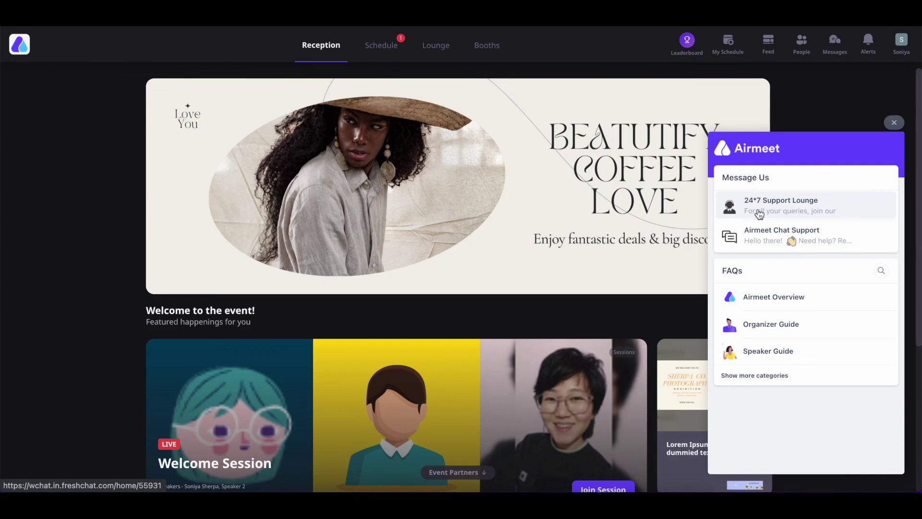
pyautogui.click(787, 211)
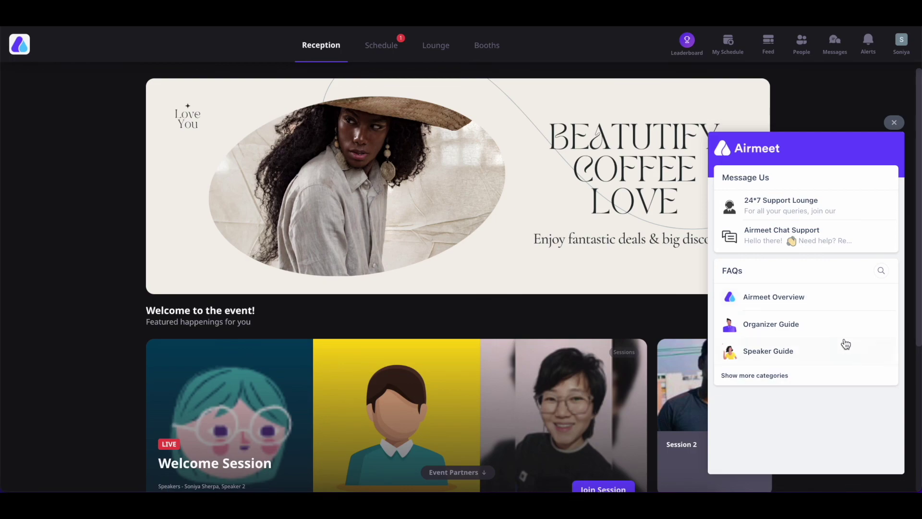
pyautogui.click(881, 273)
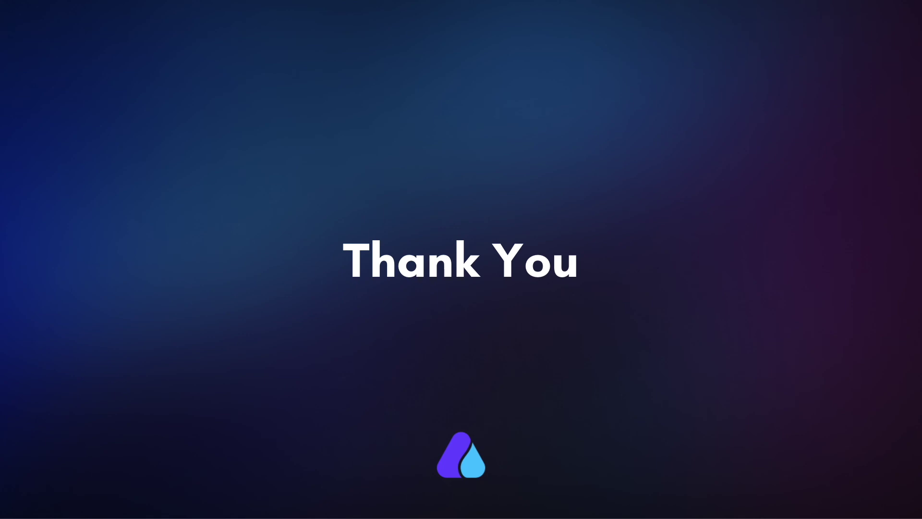